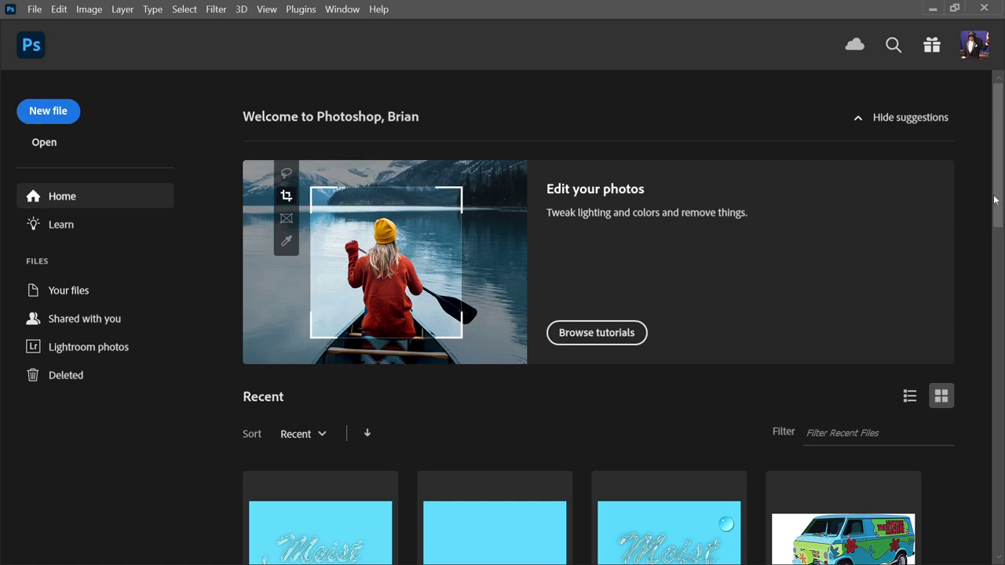
# - Create a new 6 × 4 in, 300 ppi RGB document with a white background
pyautogui.moveTo(999, 203); pyautogui.dragTo(999, 246)
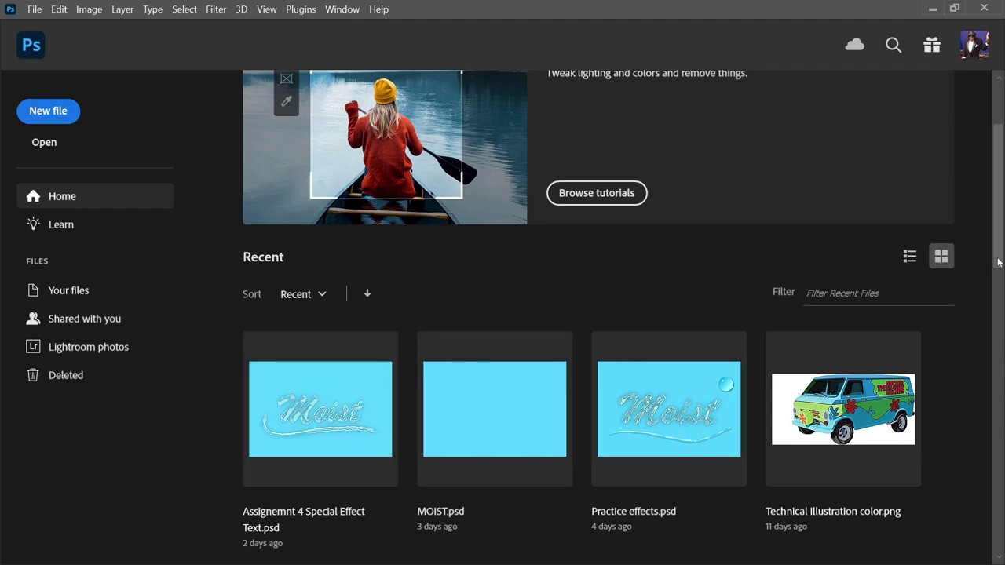
pyautogui.moveTo(999, 253); pyautogui.dragTo(1002, 198)
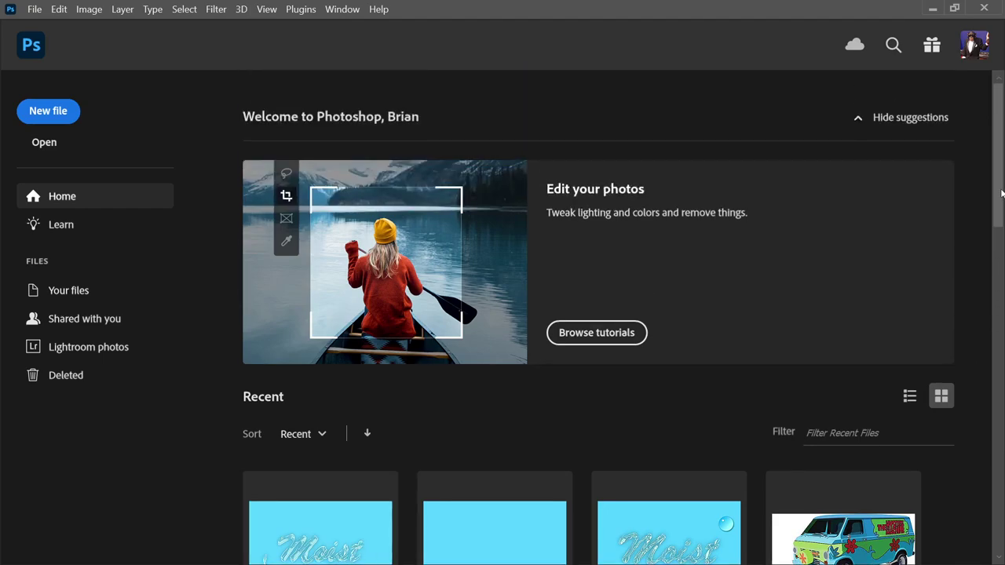
pyautogui.click(61, 119)
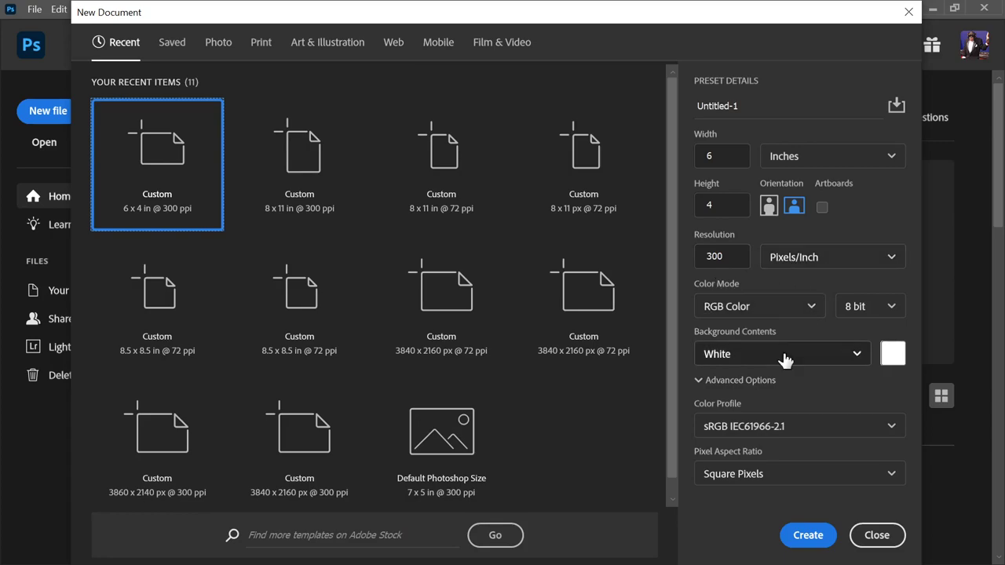
pyautogui.click(805, 307)
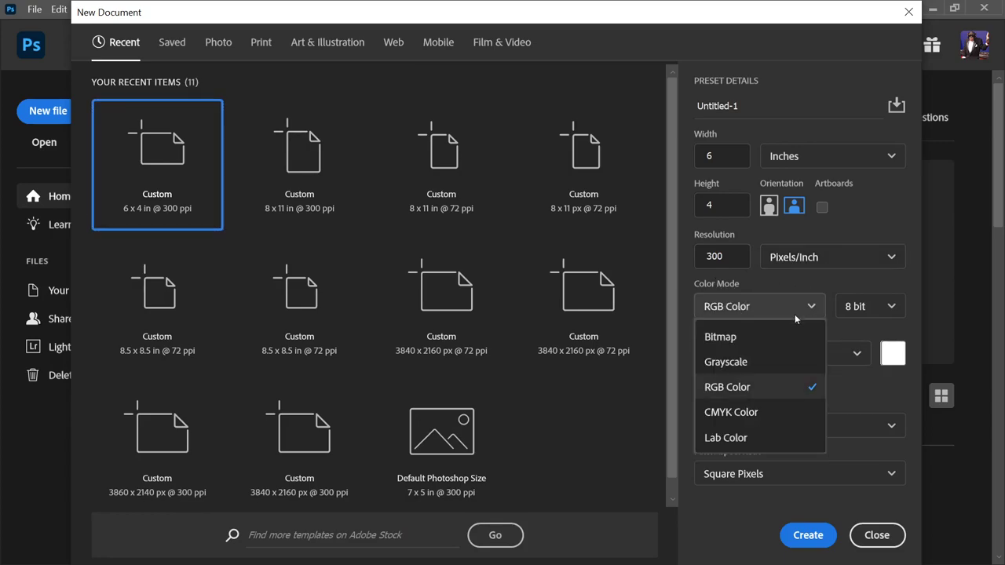
pyautogui.click(781, 396)
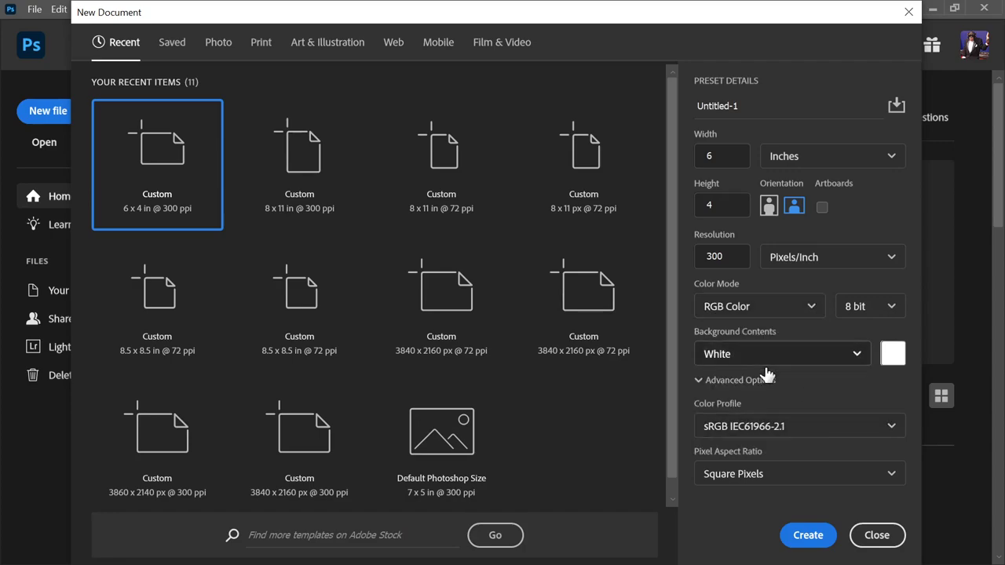
pyautogui.click(813, 538)
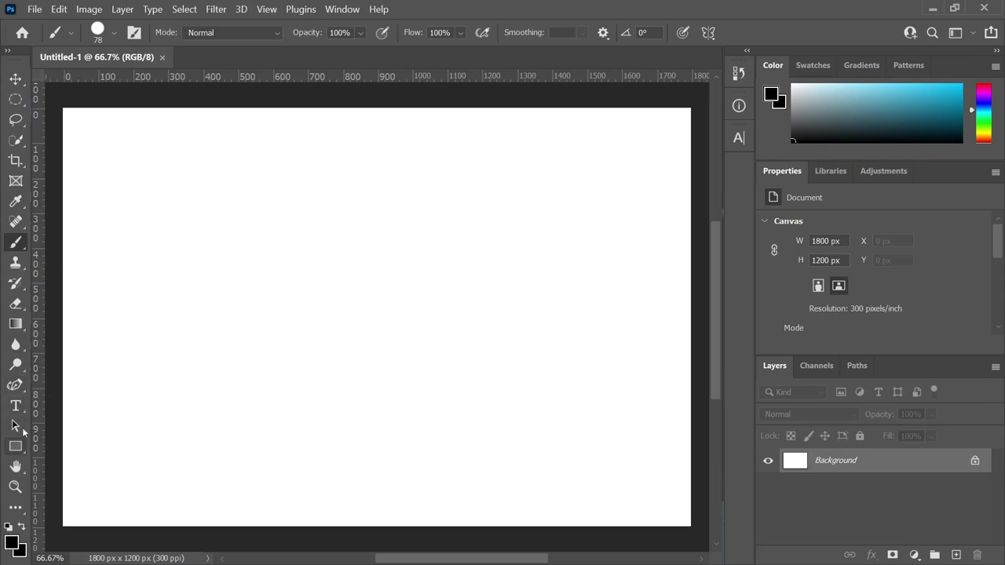
# - Type 'Moist' in dark grey Brush Script MT on the canvas's left side and commit it
pyautogui.press('t')
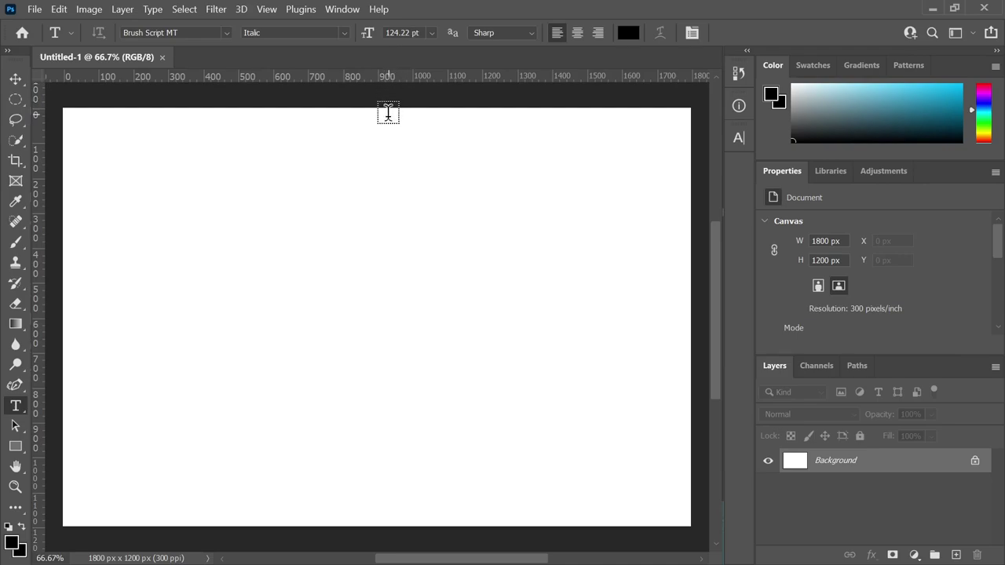
pyautogui.click(226, 32)
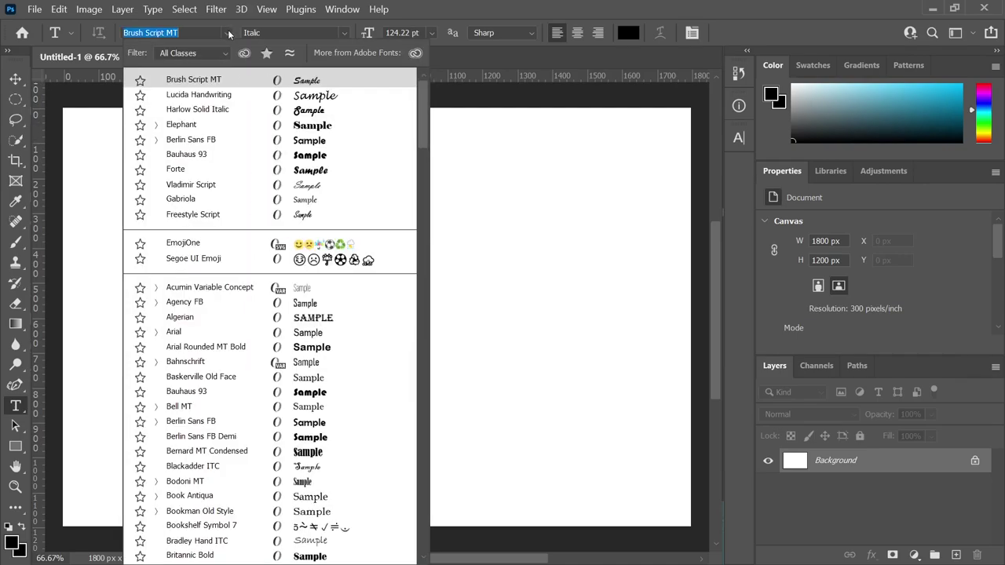
pyautogui.click(256, 77)
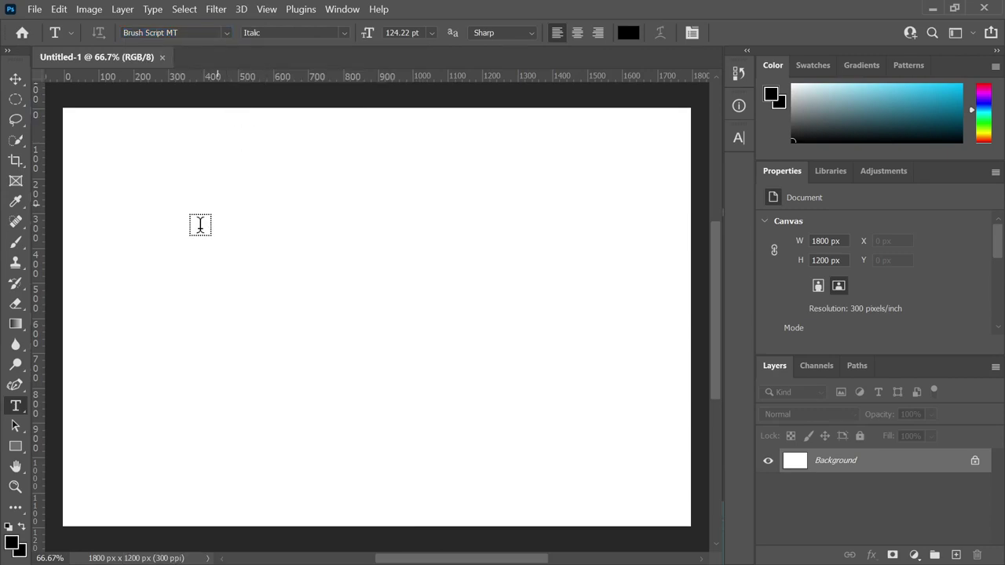
pyautogui.click(150, 308)
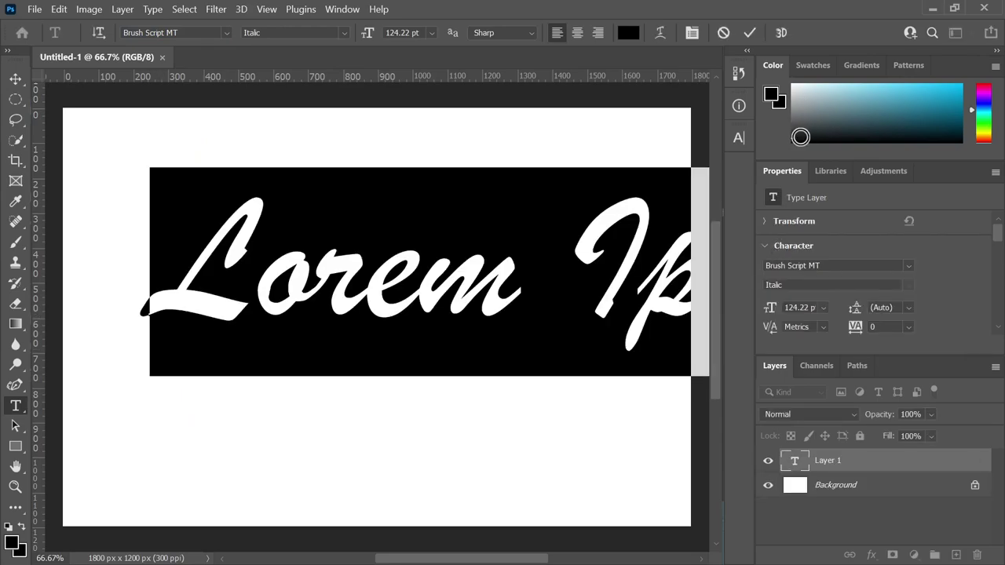
pyautogui.moveTo(801, 133); pyautogui.dragTo(778, 131)
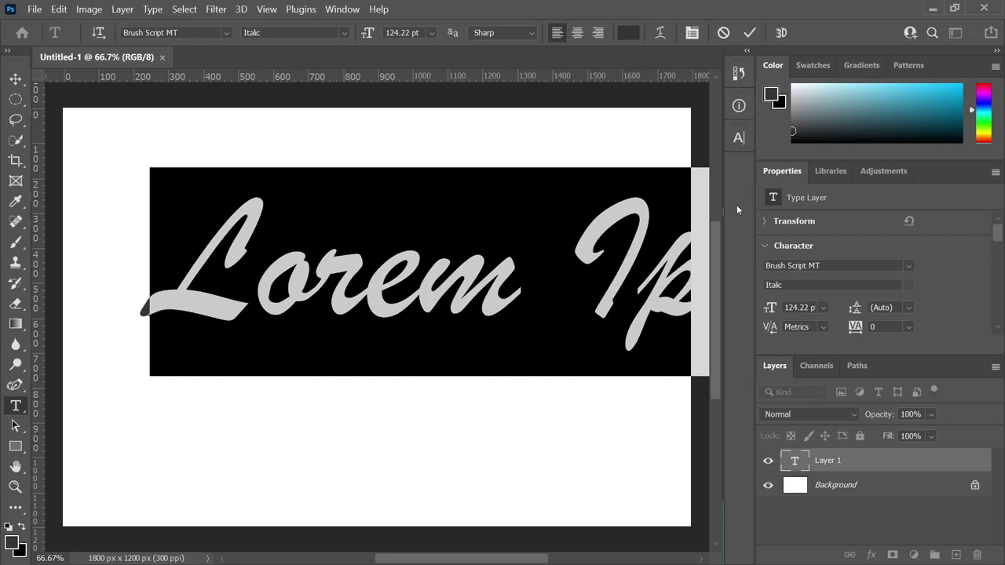
pyautogui.press('BackSpace')
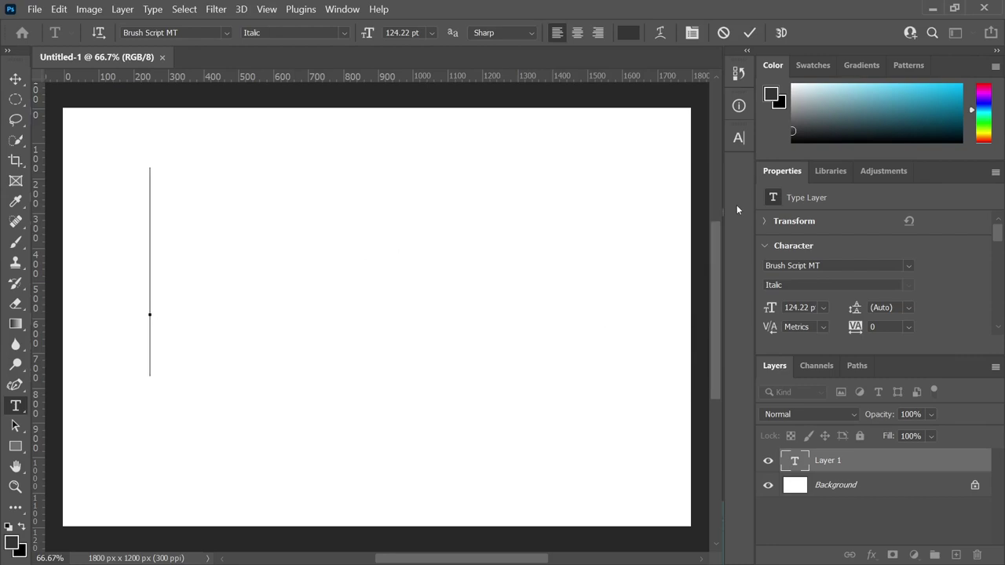
pyautogui.write('Moist')
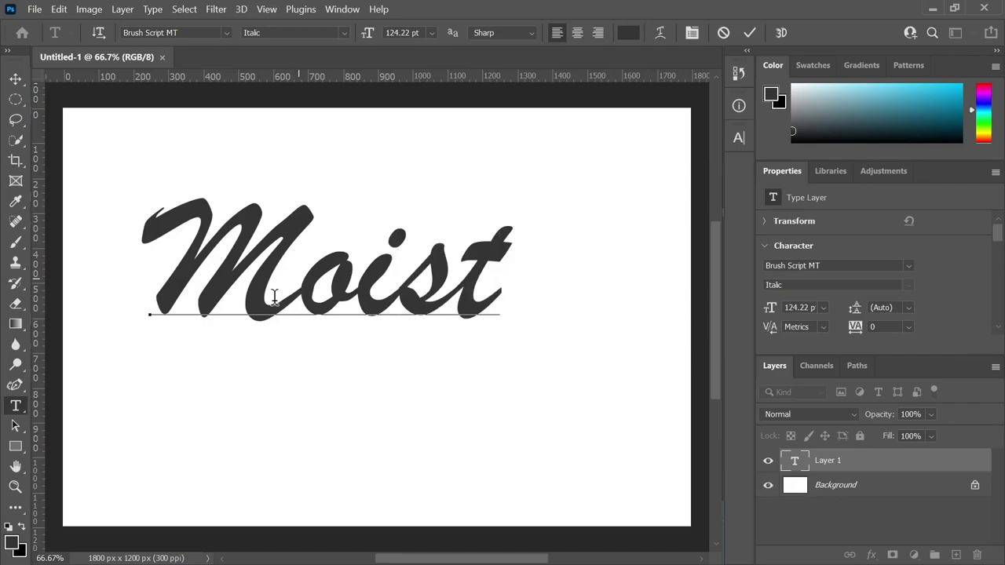
pyautogui.click(854, 490)
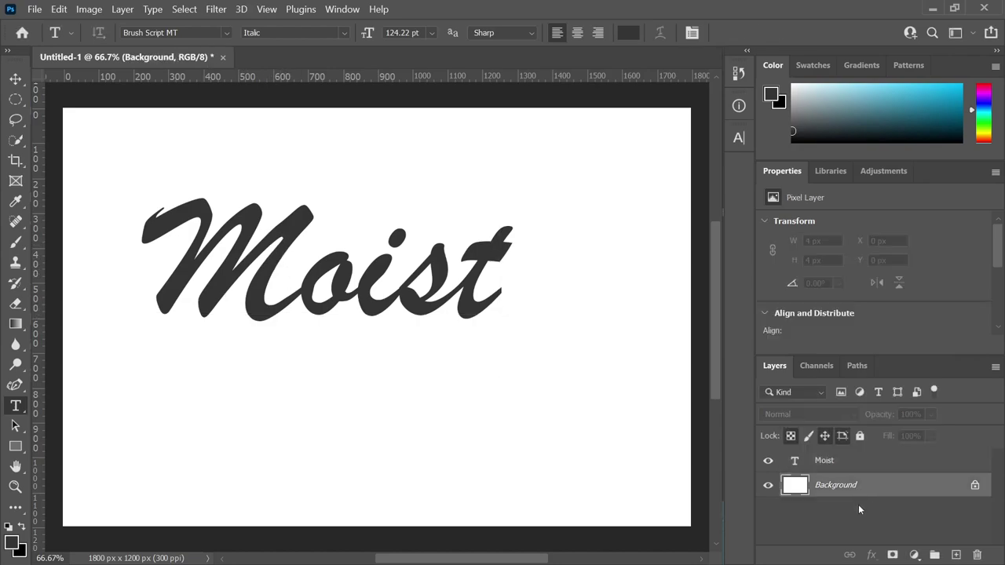
pyautogui.keyDown('shift'); pyautogui.click(853, 469); pyautogui.keyUp('shift')
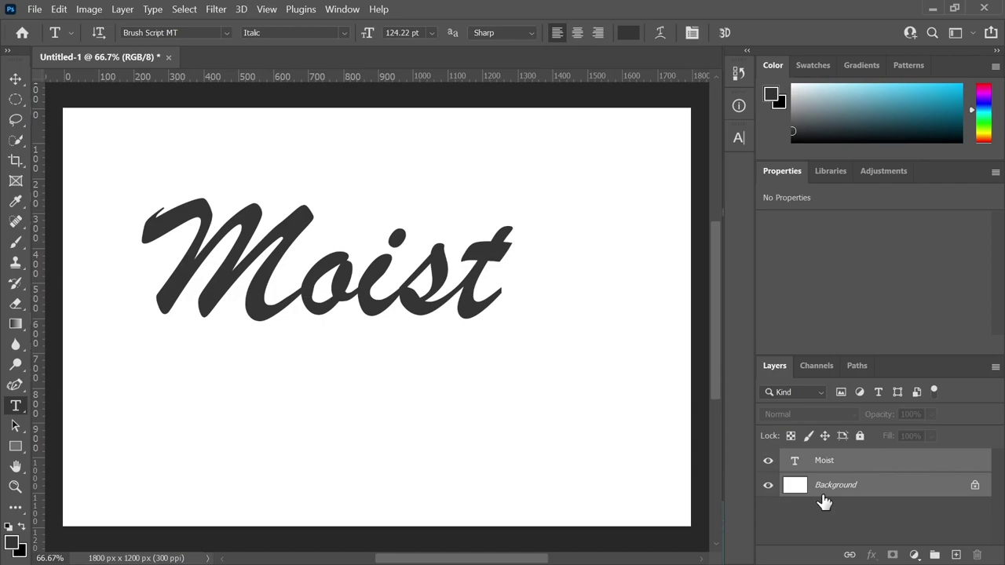
# - Centre the Moist text horizontally and vertically on the canvas
pyautogui.click(16, 79)
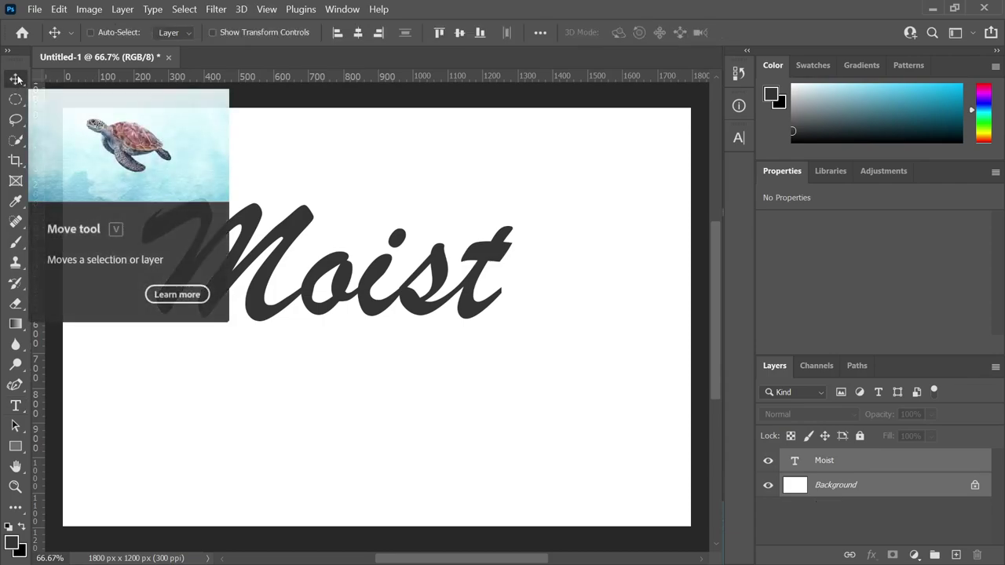
pyautogui.click(358, 33)
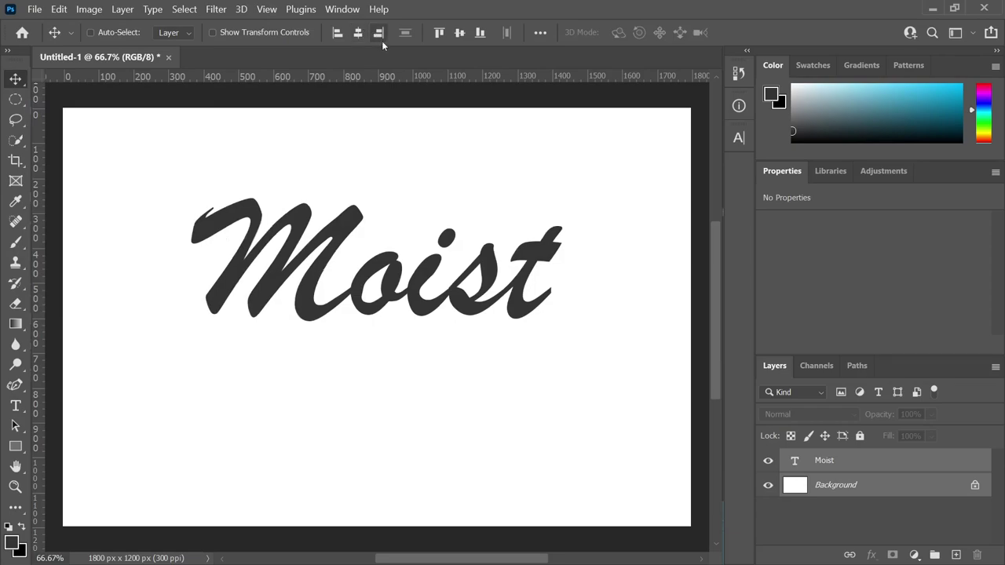
pyautogui.click(460, 33)
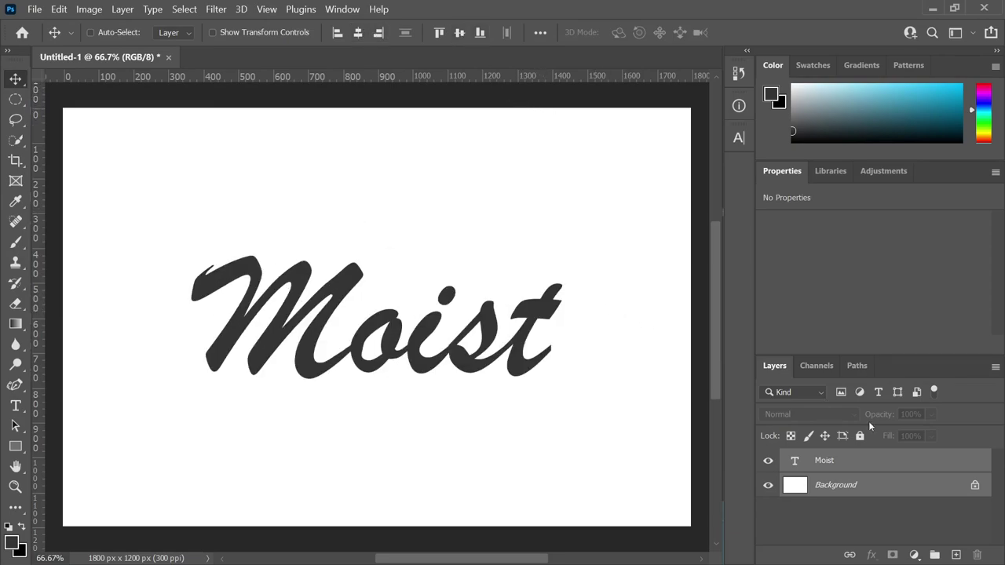
pyautogui.click(879, 469)
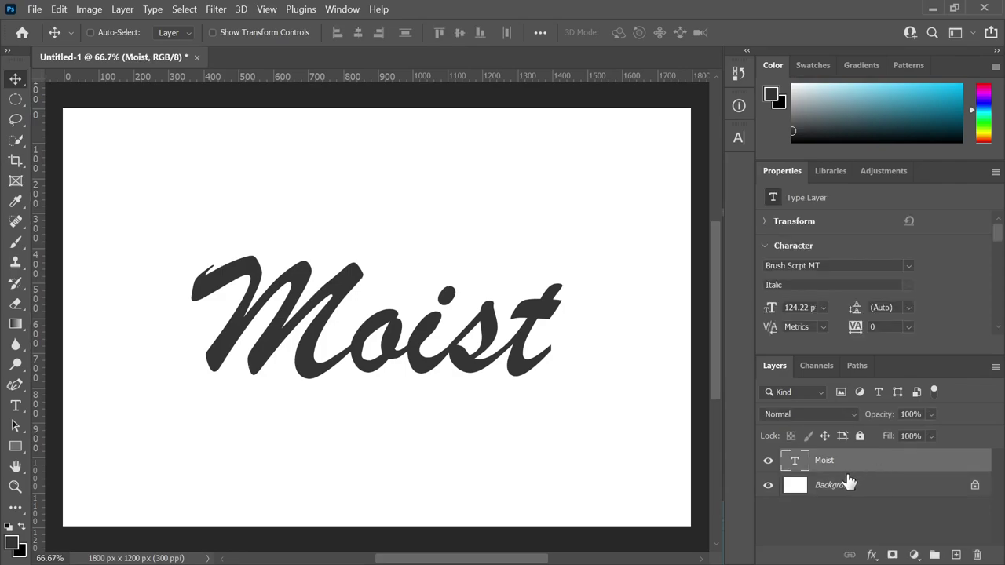
# - Choose the Brush tool and rasterize the Moist type layer
pyautogui.click(16, 243)
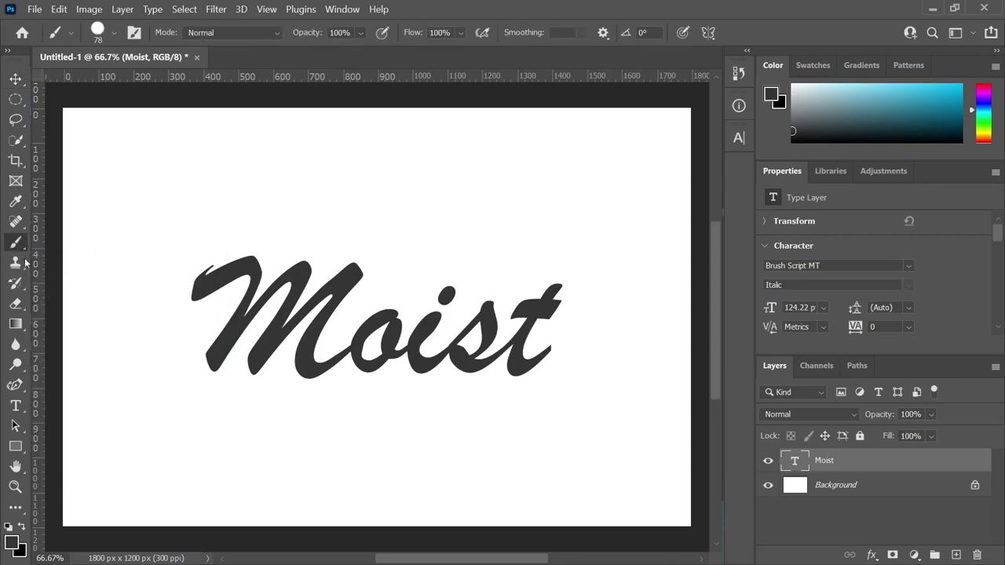
pyautogui.click(134, 33)
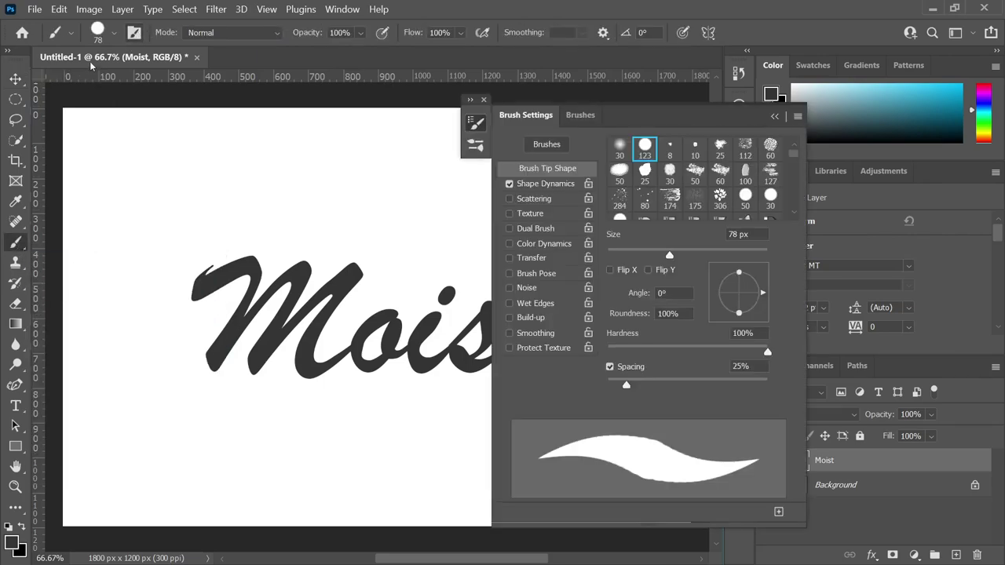
pyautogui.click(776, 117)
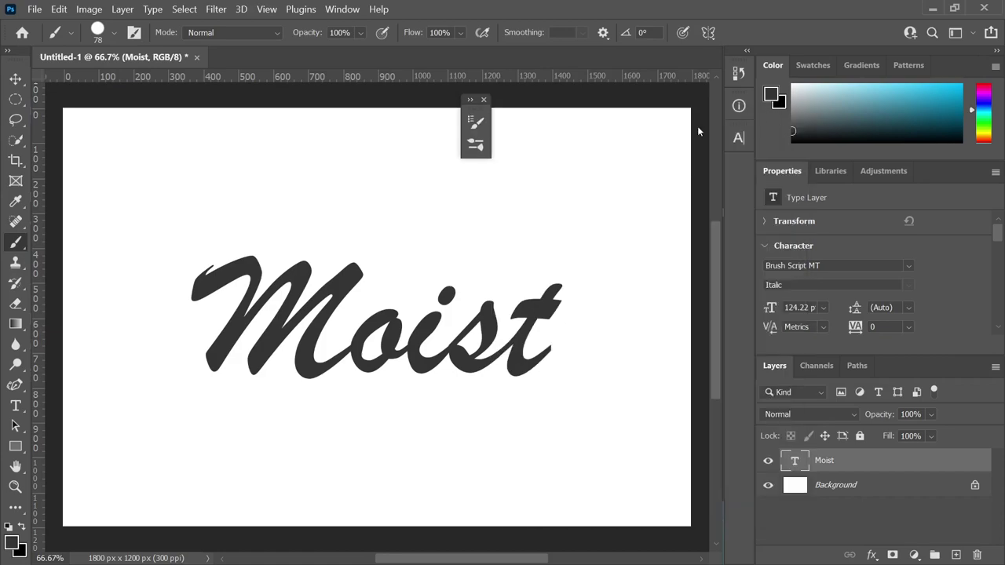
pyautogui.click(106, 34)
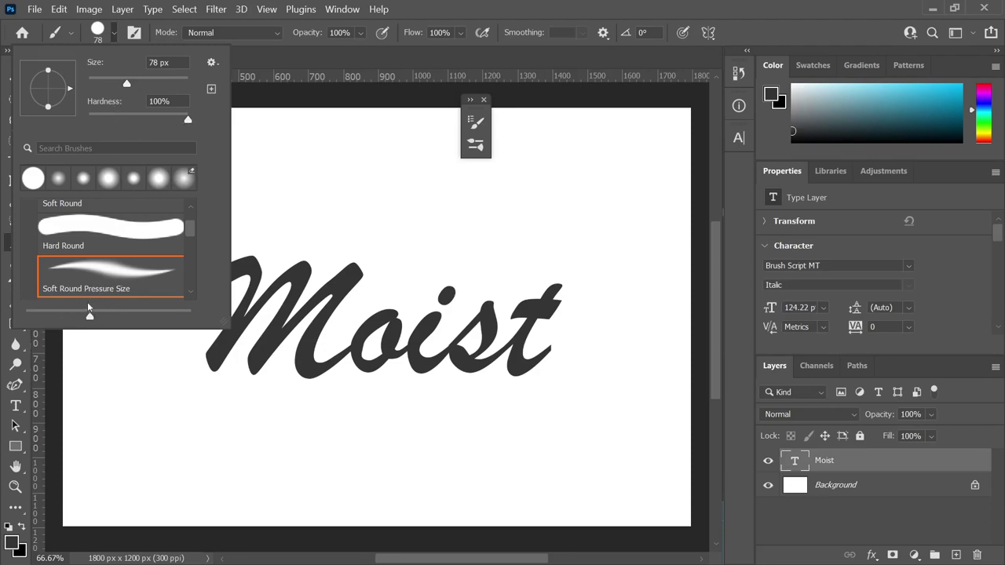
pyautogui.click(251, 63)
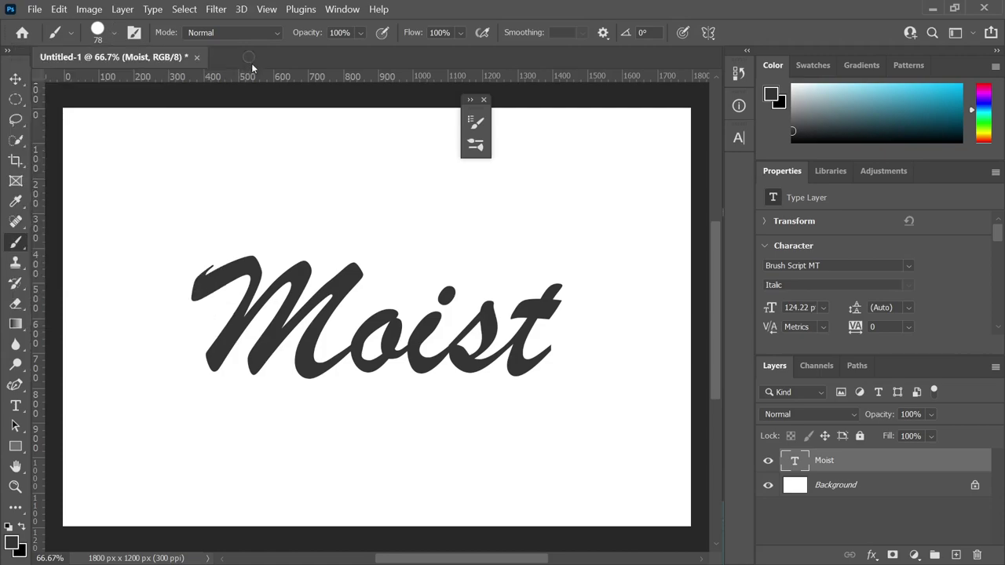
pyautogui.rightClick(835, 468)
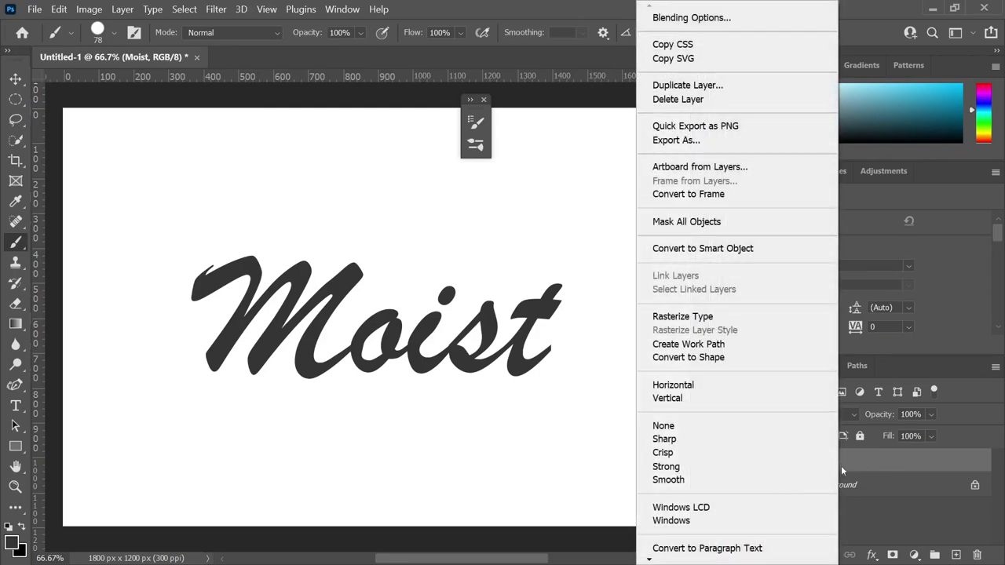
pyautogui.click(740, 317)
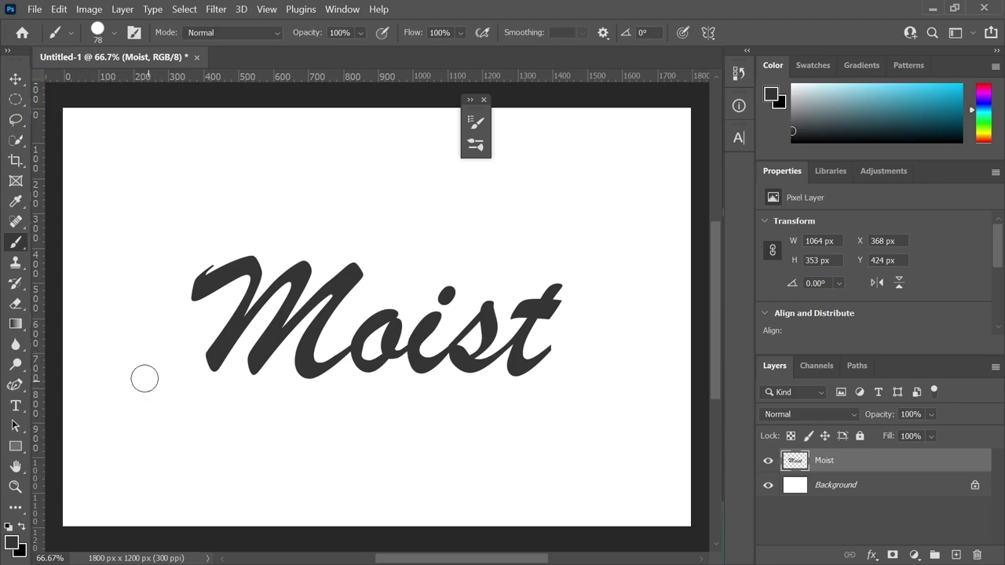
# - Paint a long dark curving swoosh beneath Moist, redoing the first stroke
pyautogui.moveTo(120, 355)
pyautogui.mouseDown()
pyautogui.moveTo(272, 431)
pyautogui.moveTo(597, 415)
pyautogui.mouseUp()
pyautogui.hotkey('ctrl', 'z')
pyautogui.moveTo(119, 354)
pyautogui.mouseDown()
pyautogui.moveTo(131, 422)
pyautogui.moveTo(616, 425)
pyautogui.mouseUp()
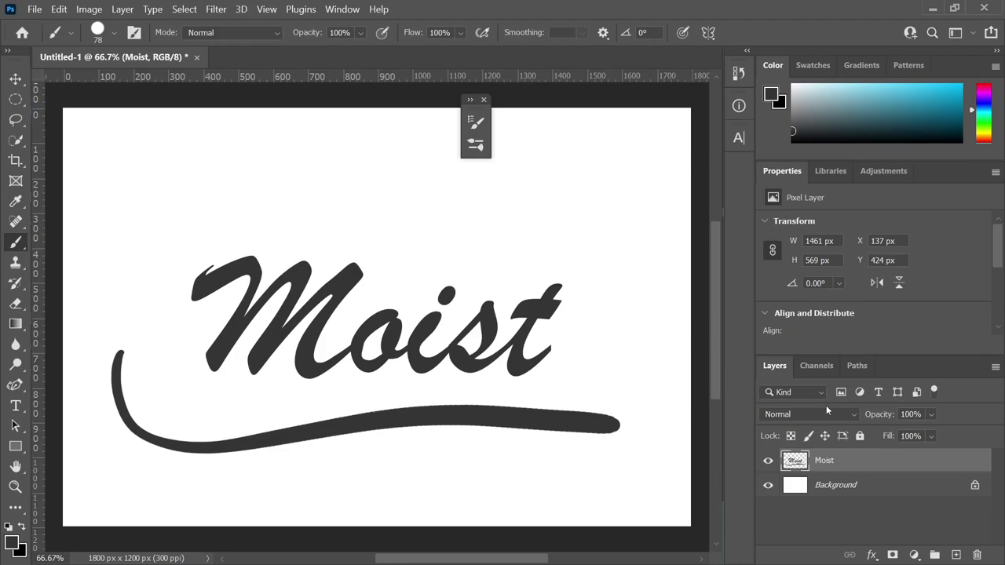
# - Duplicate the Blue channel as Blue copy and view only Blue copy
pyautogui.click(823, 367)
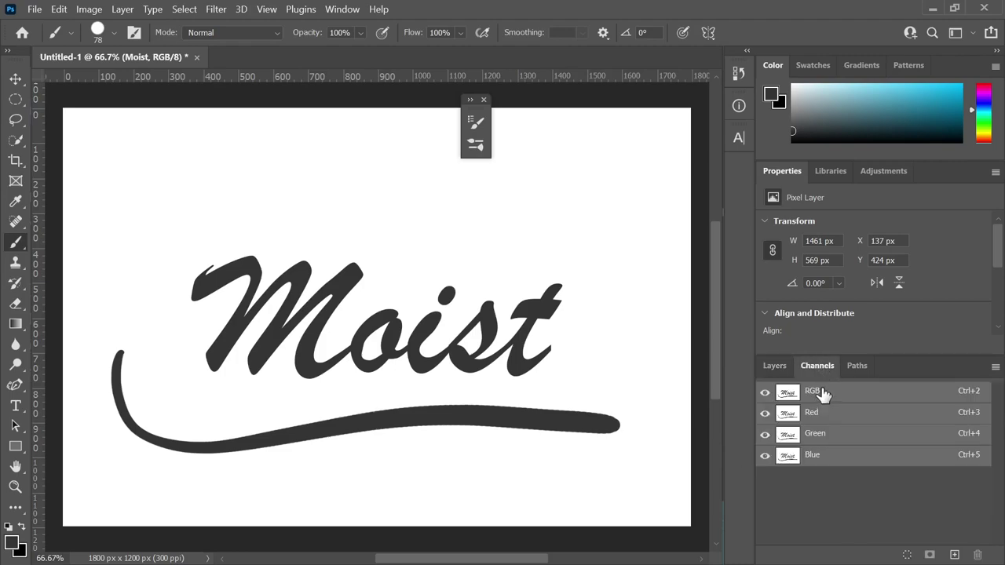
pyautogui.click(821, 463)
pyautogui.rightClick(825, 455)
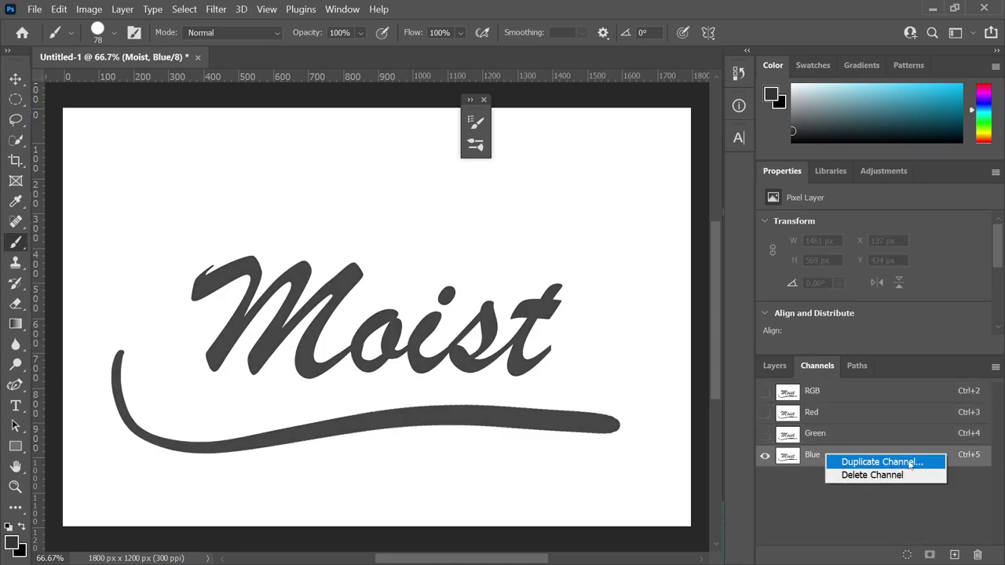
pyautogui.click(910, 463)
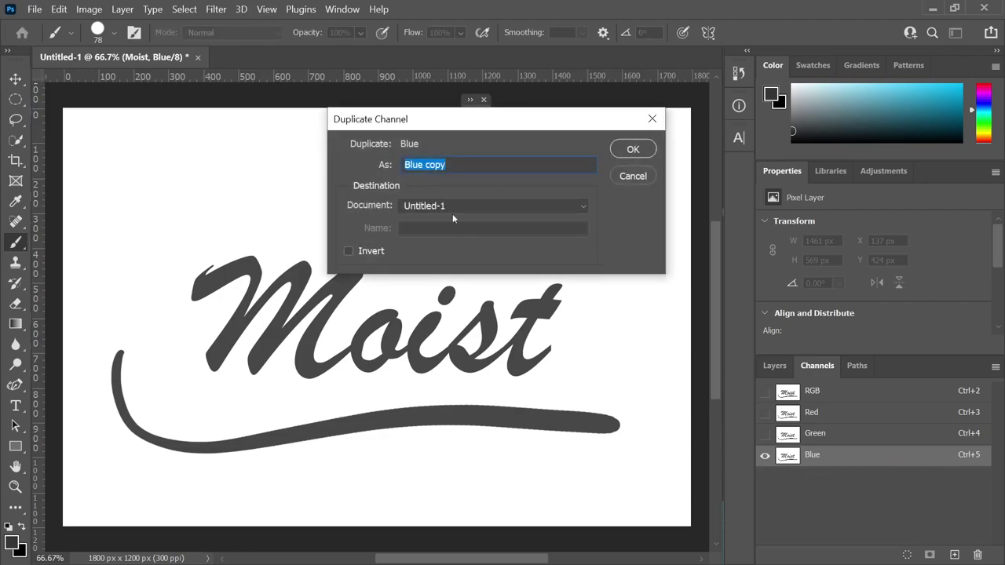
pyautogui.click(636, 150)
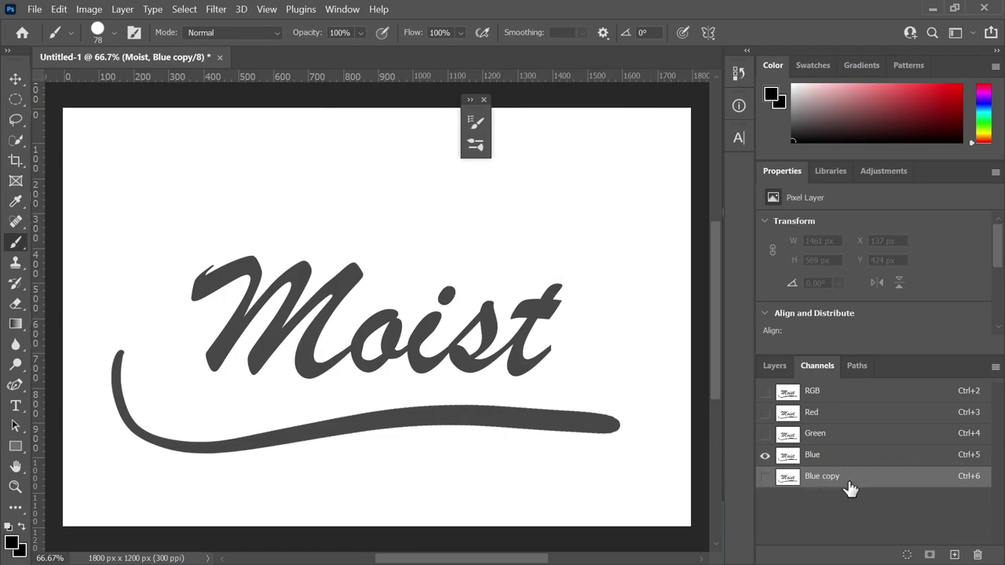
pyautogui.click(765, 477)
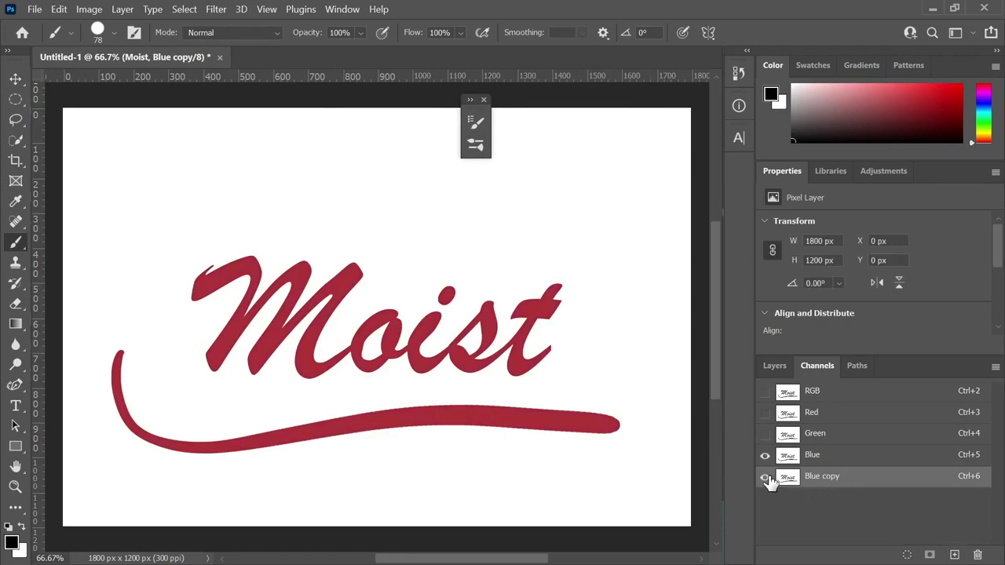
pyautogui.click(765, 454)
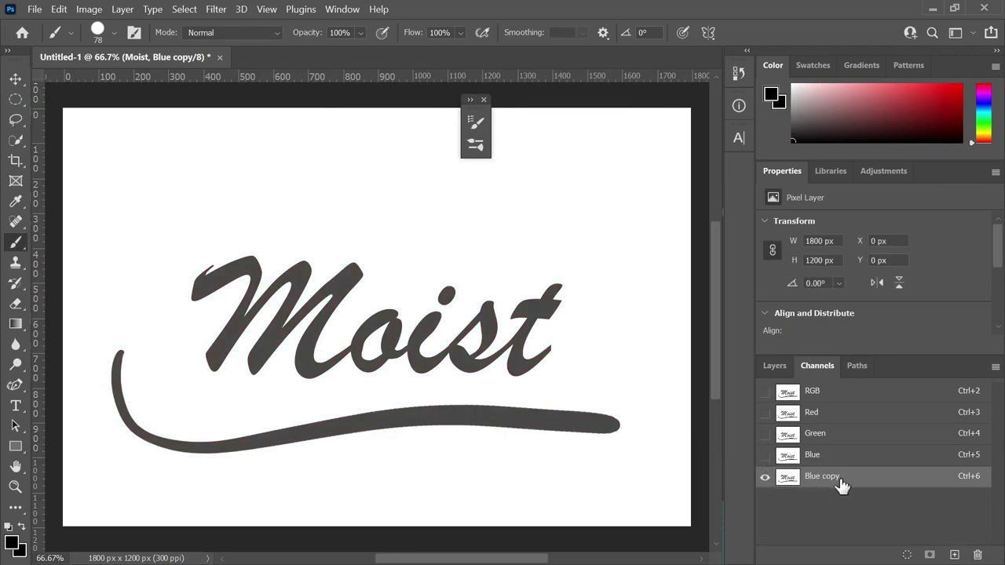
# - Blur Blue copy with a 25-pixel Gaussian Blur and restore the normal RGB channel view
pyautogui.click(217, 11)
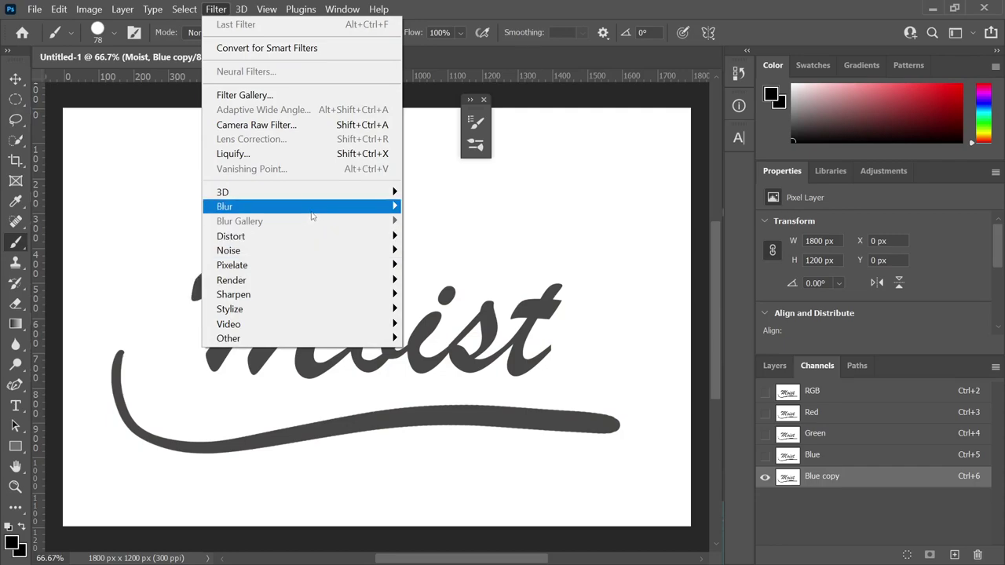
pyautogui.moveTo(348, 212)
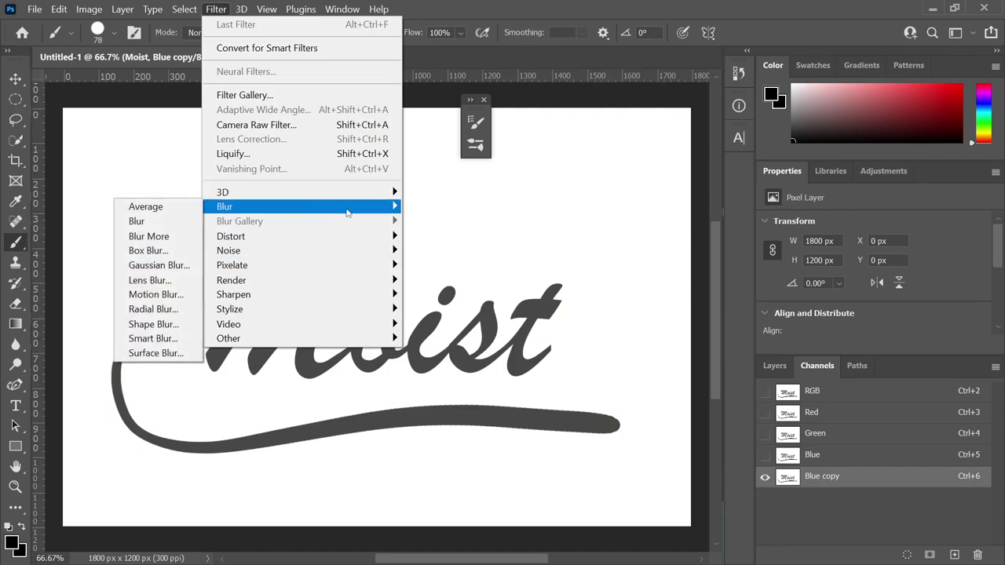
pyautogui.click(158, 266)
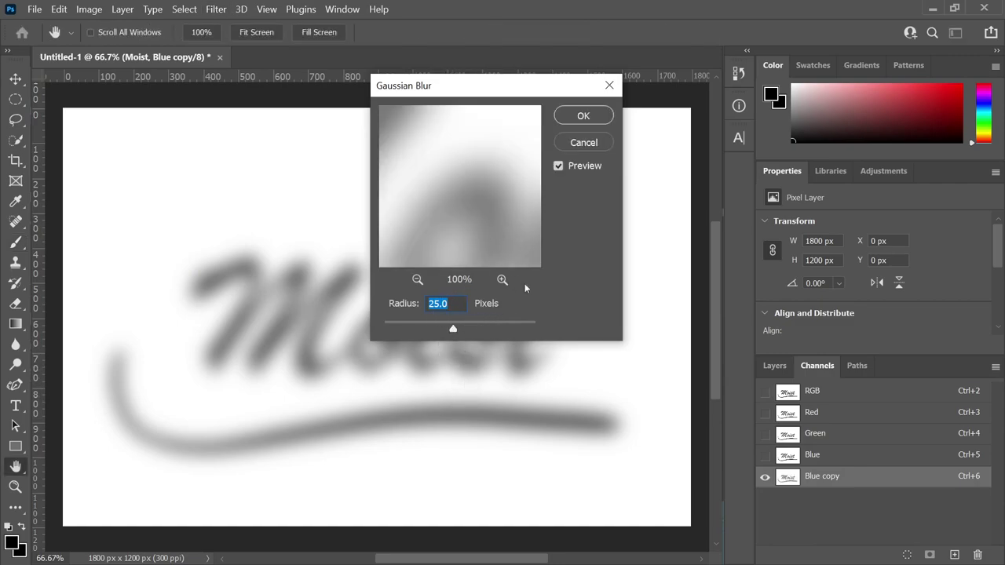
pyautogui.click(584, 115)
pyautogui.press('b')
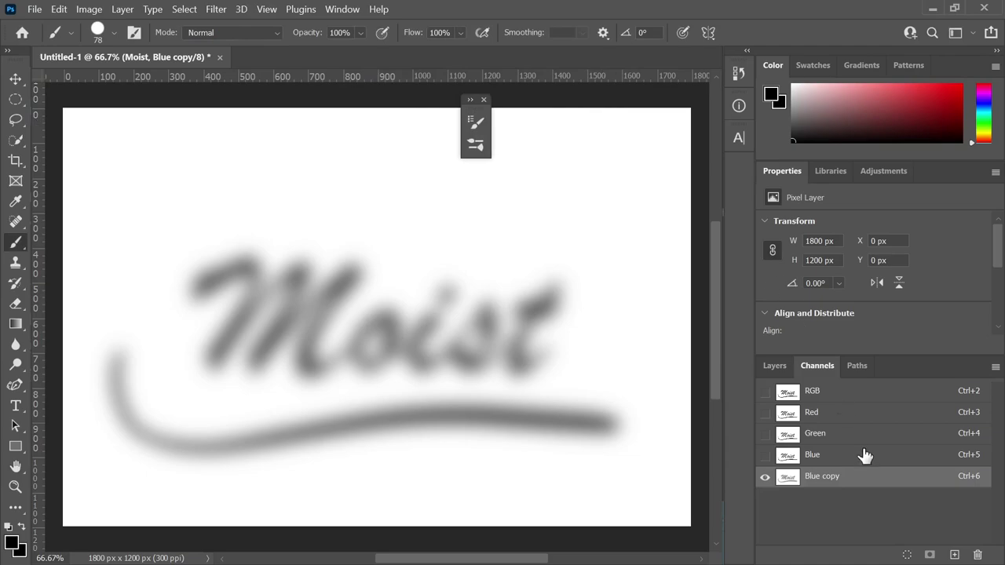
pyautogui.moveTo(765, 454); pyautogui.dragTo(763, 413)
pyautogui.click(765, 476)
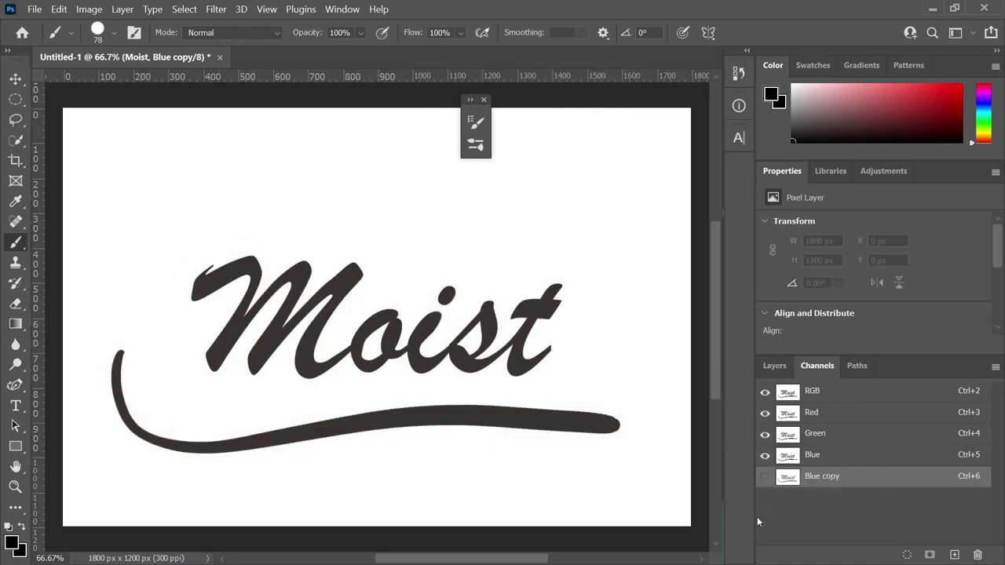
# - Back in Layers, start Filter > Render > Lighting Effects on the Moist layer
pyautogui.click(774, 366)
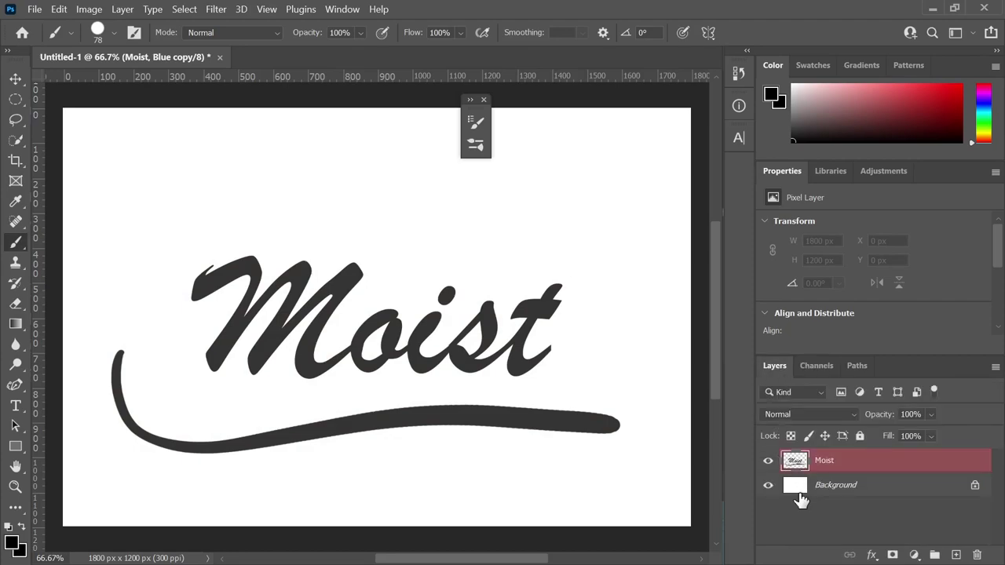
pyautogui.click(217, 10)
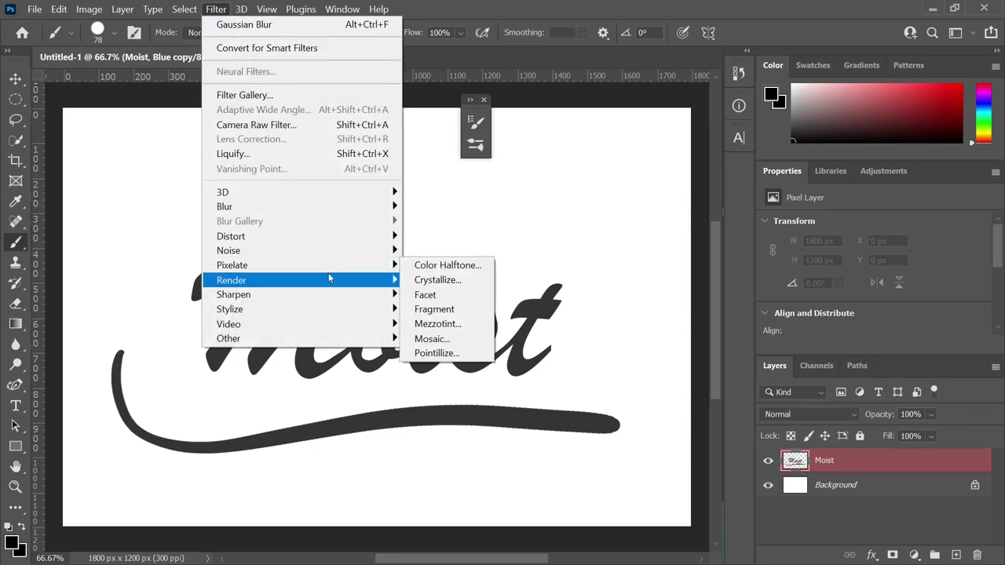
pyautogui.moveTo(343, 283)
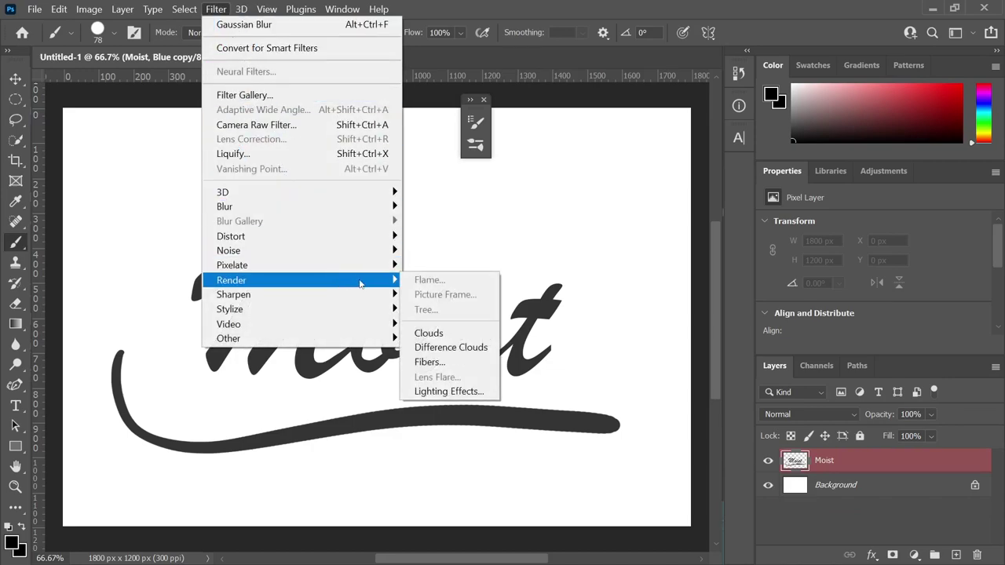
pyautogui.click(473, 392)
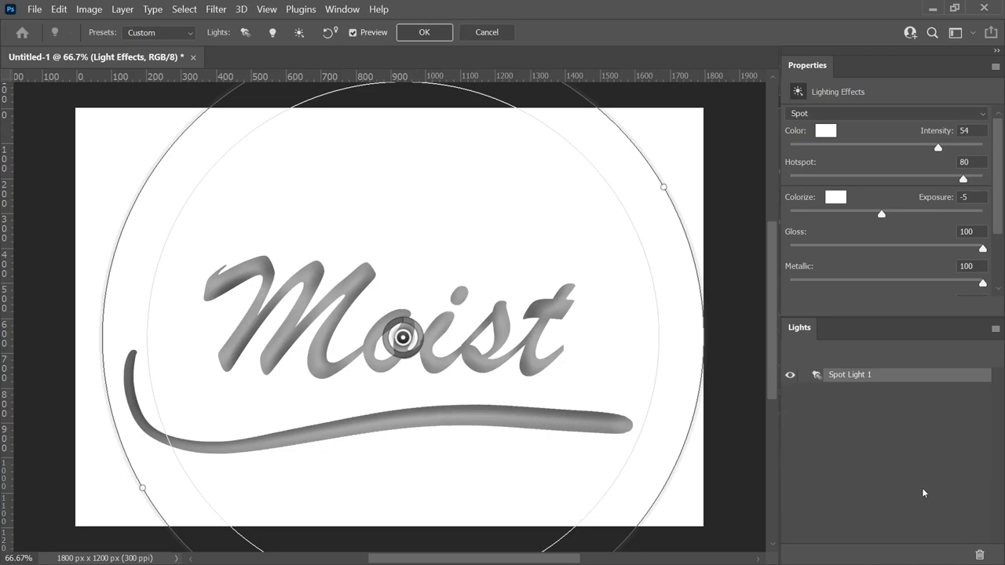
# - Set the lighting texture to the Blue copy channel at height 25
pyautogui.moveTo(1000, 214); pyautogui.dragTo(1001, 266)
pyautogui.click(981, 256)
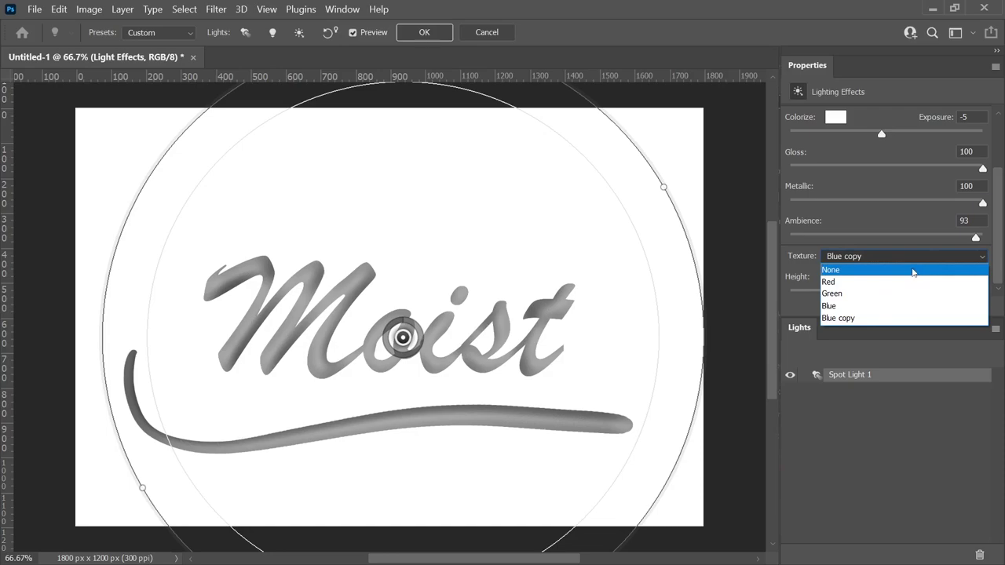
pyautogui.click(913, 270)
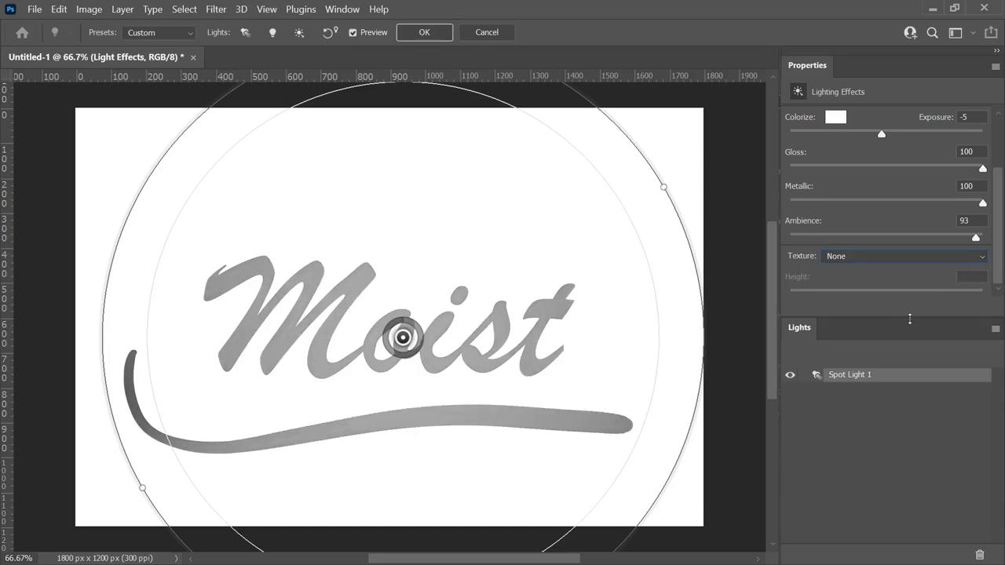
pyautogui.moveTo(1001, 260); pyautogui.dragTo(1000, 209)
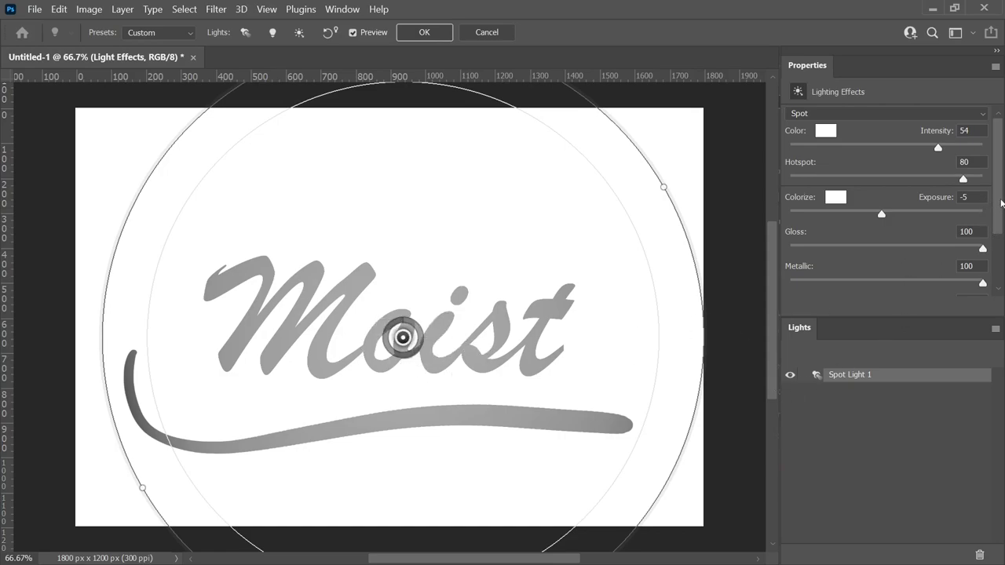
pyautogui.moveTo(999, 203); pyautogui.dragTo(994, 276)
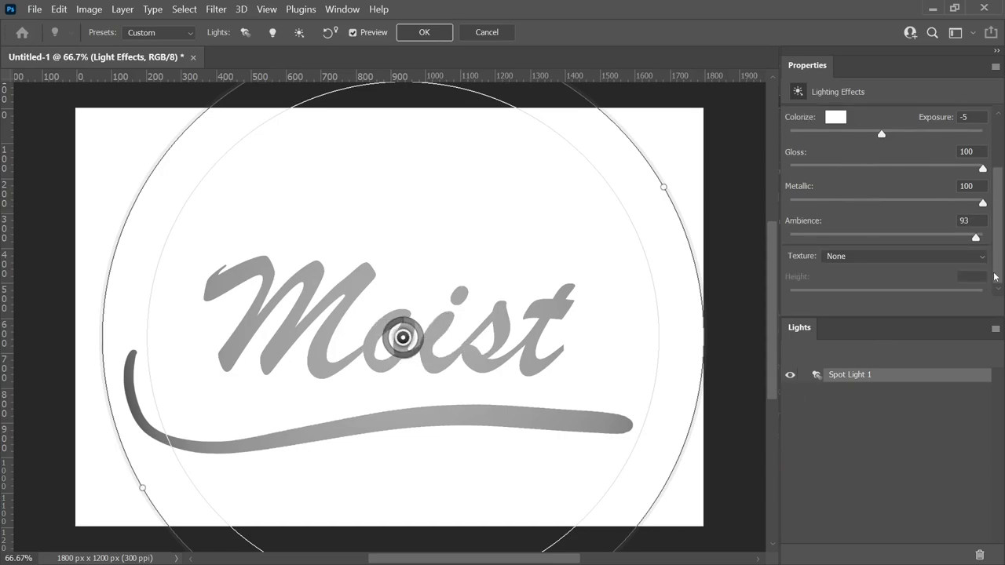
pyautogui.click(829, 258)
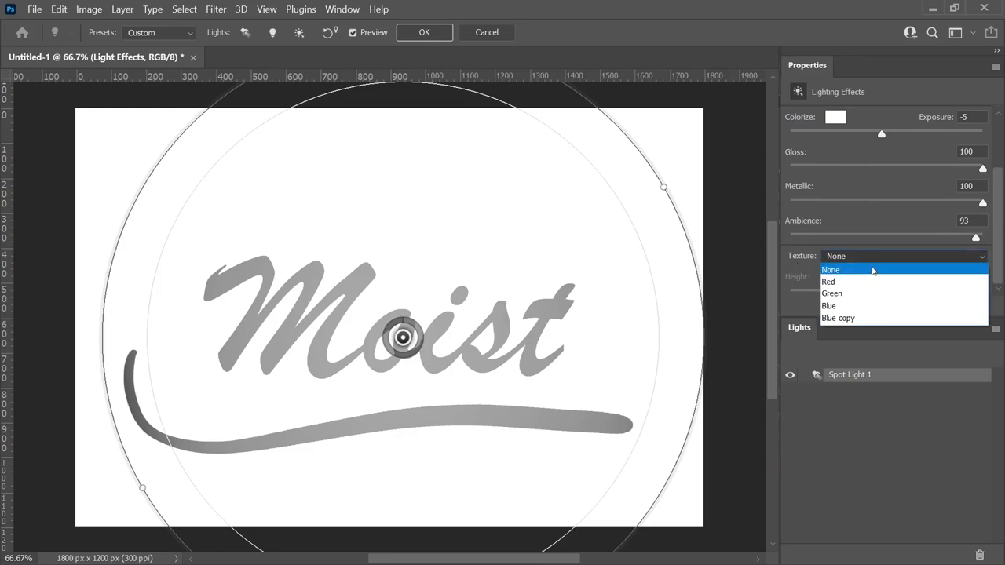
pyautogui.click(864, 320)
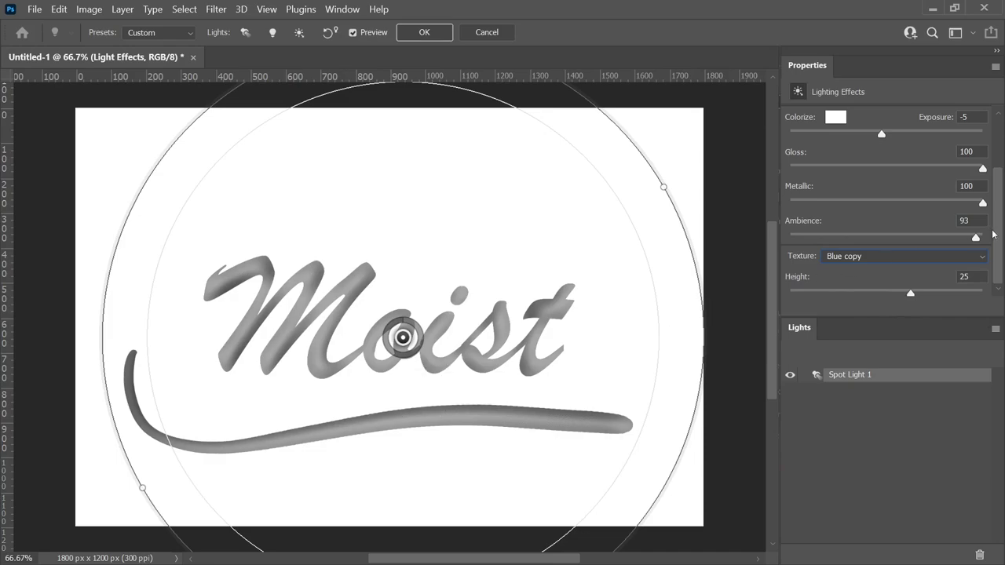
pyautogui.moveTo(995, 234); pyautogui.dragTo(1000, 141)
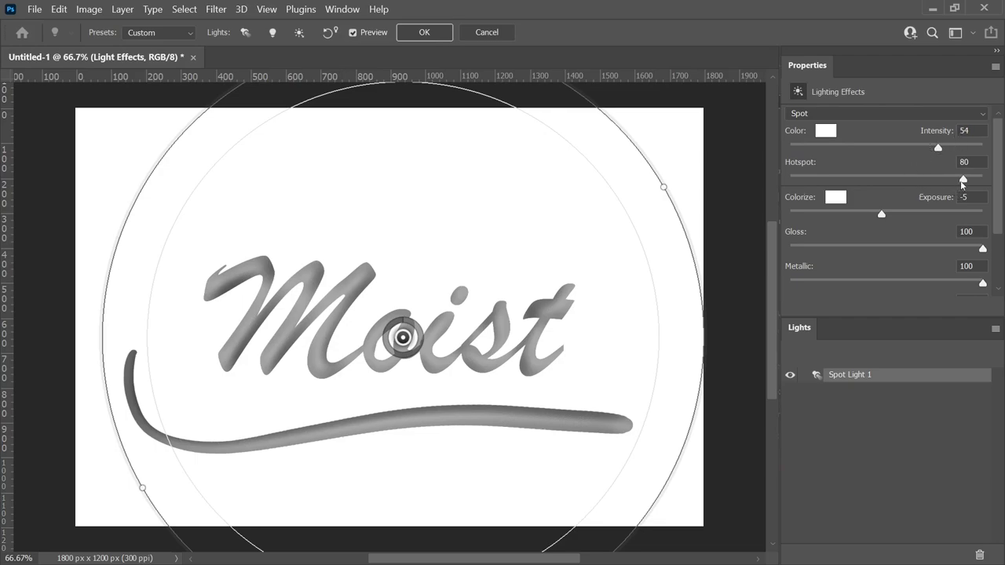
pyautogui.scroll(-2, 998, 215)
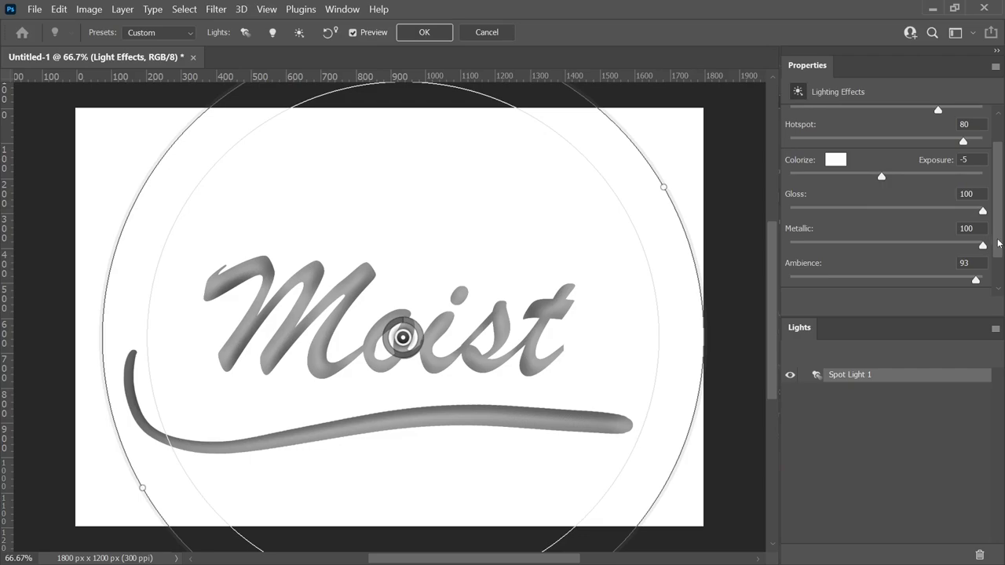
pyautogui.scroll(-1, 1001, 255)
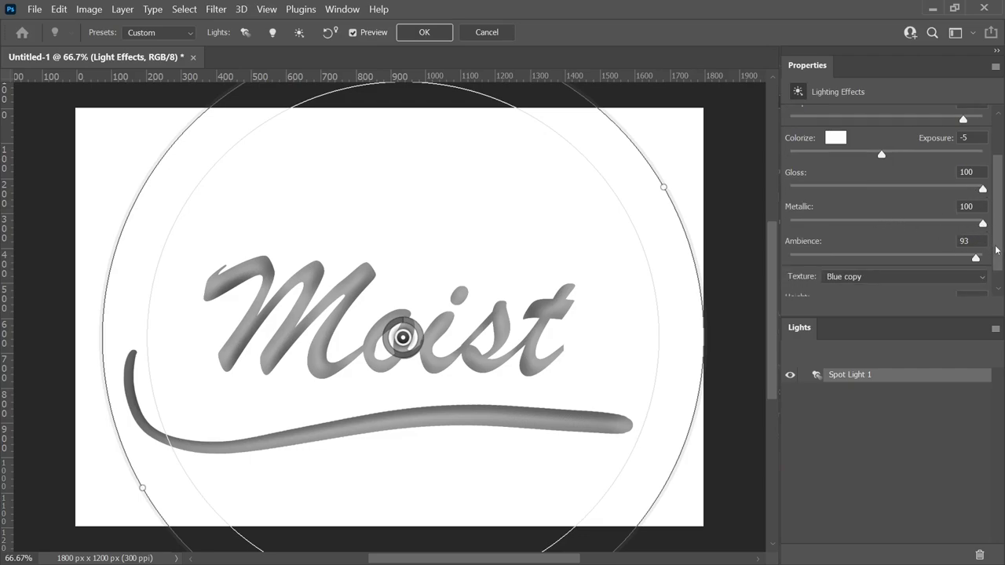
pyautogui.scroll(-1, 997, 250)
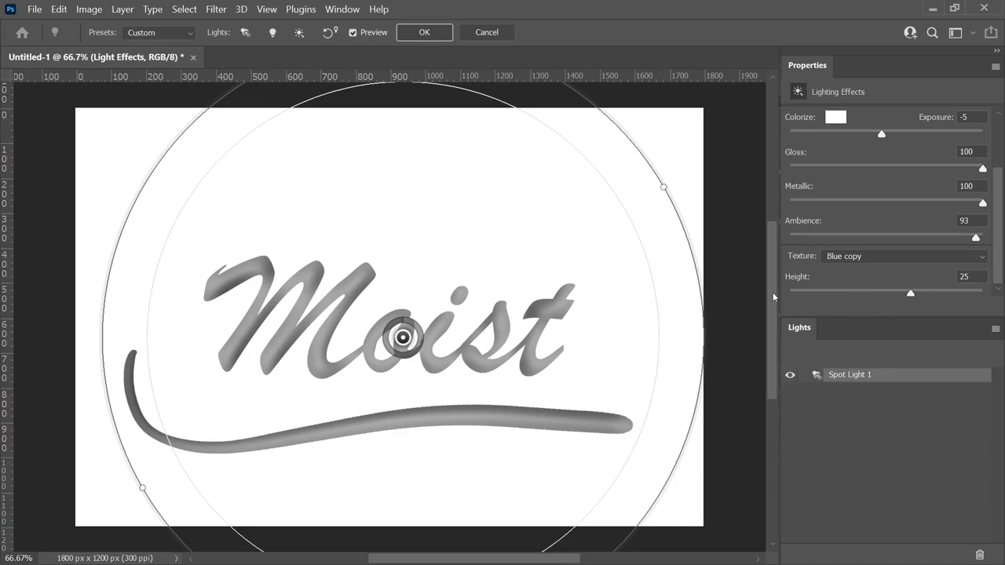
# - Apply a spot Lighting Effect (intensity 54, gloss 100, metallic 100) to the lettering and swoosh
pyautogui.click(424, 32)
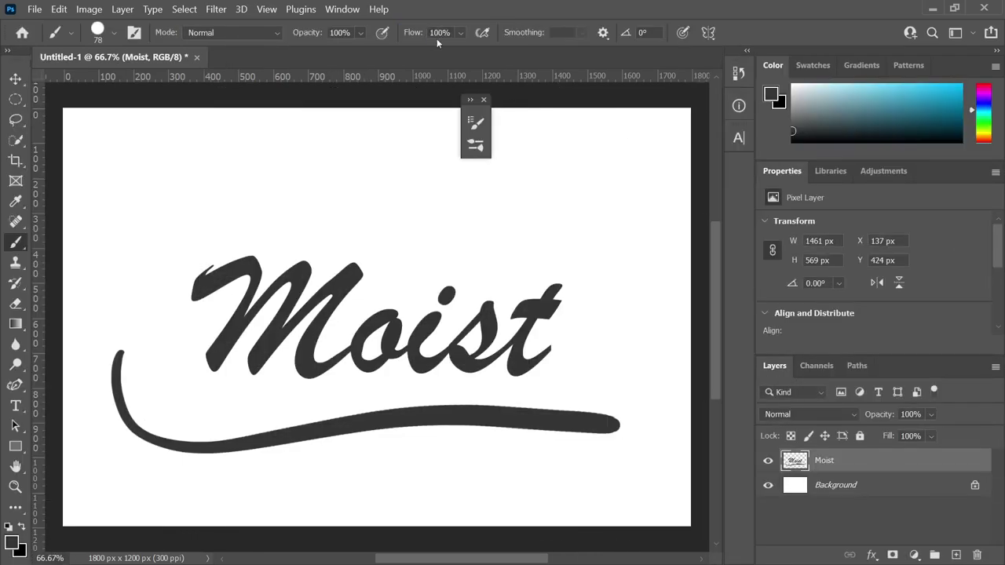
pyautogui.click(484, 98)
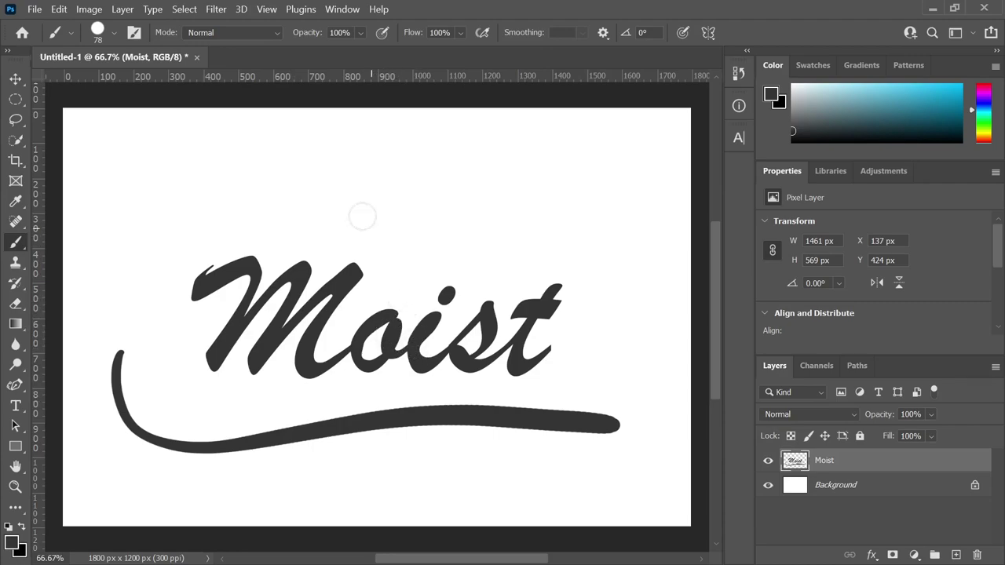
pyautogui.click(216, 8)
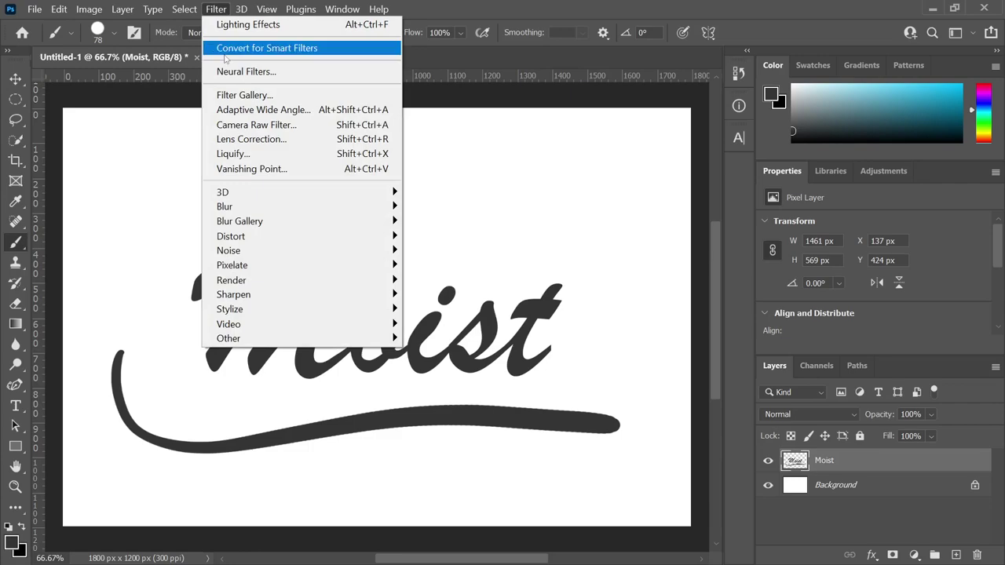
pyautogui.moveTo(324, 280)
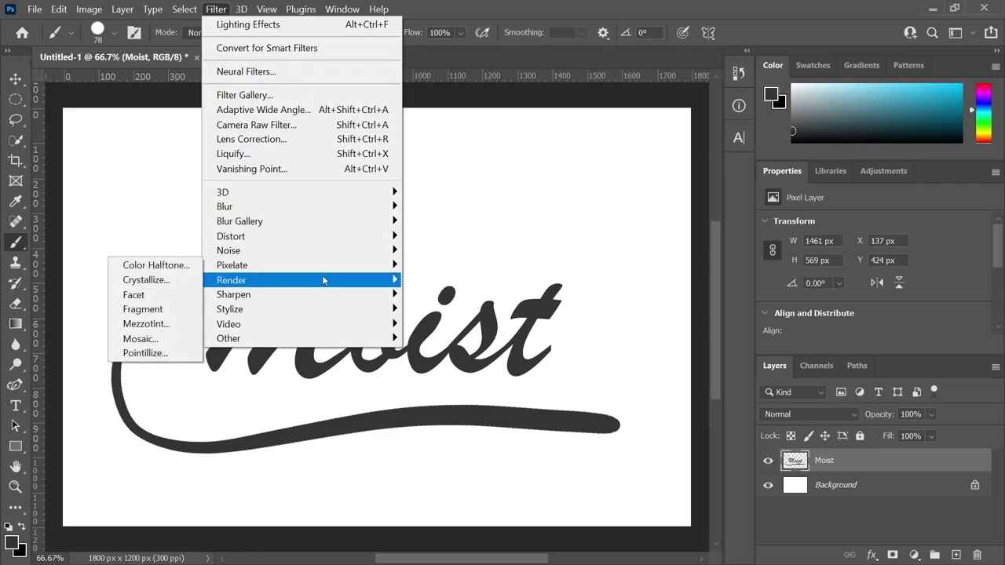
pyautogui.click(174, 392)
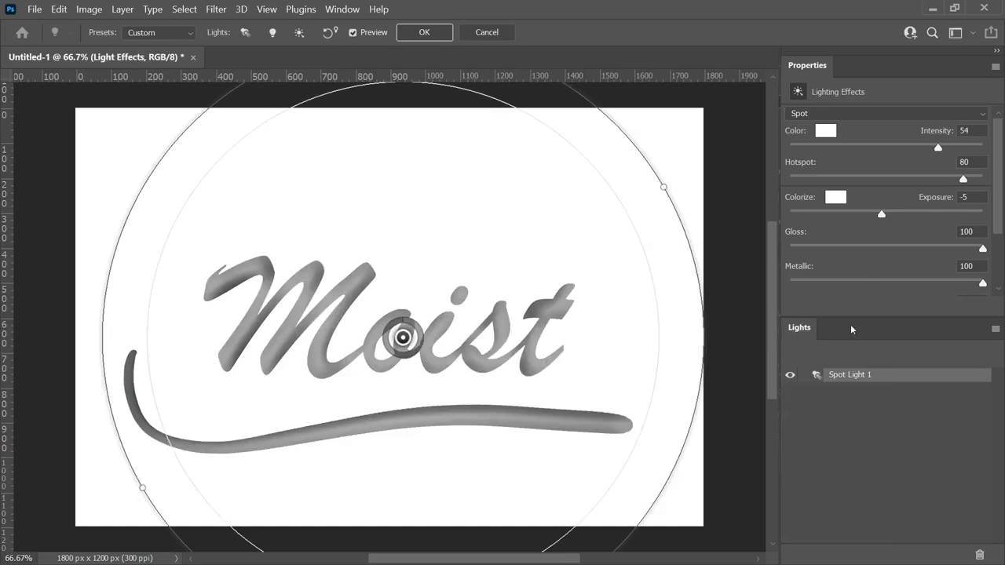
pyautogui.click(424, 32)
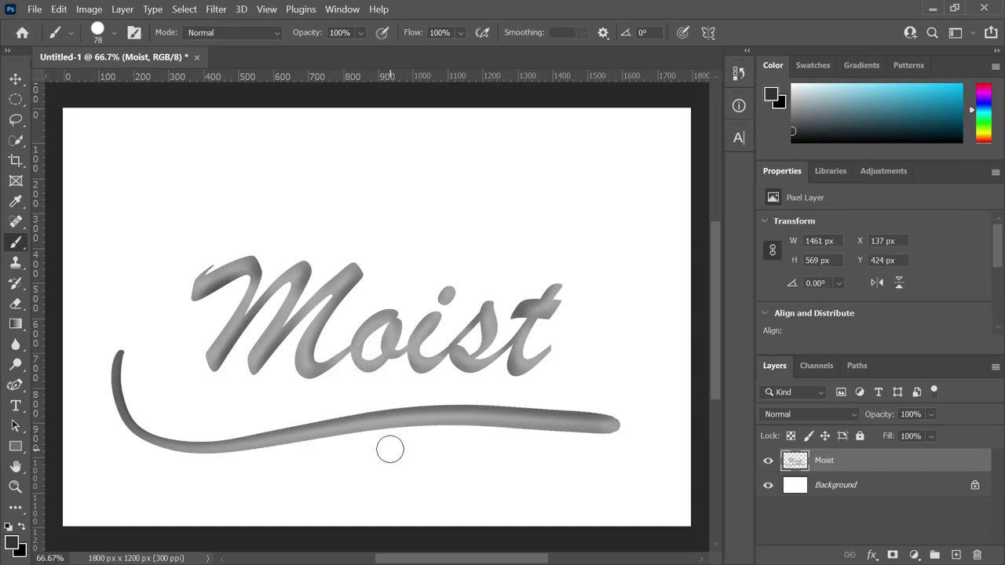
# - Apply the Filter Gallery's Sketch > Chrome filter with Detail 10 and Smoothness 10
pyautogui.click(216, 9)
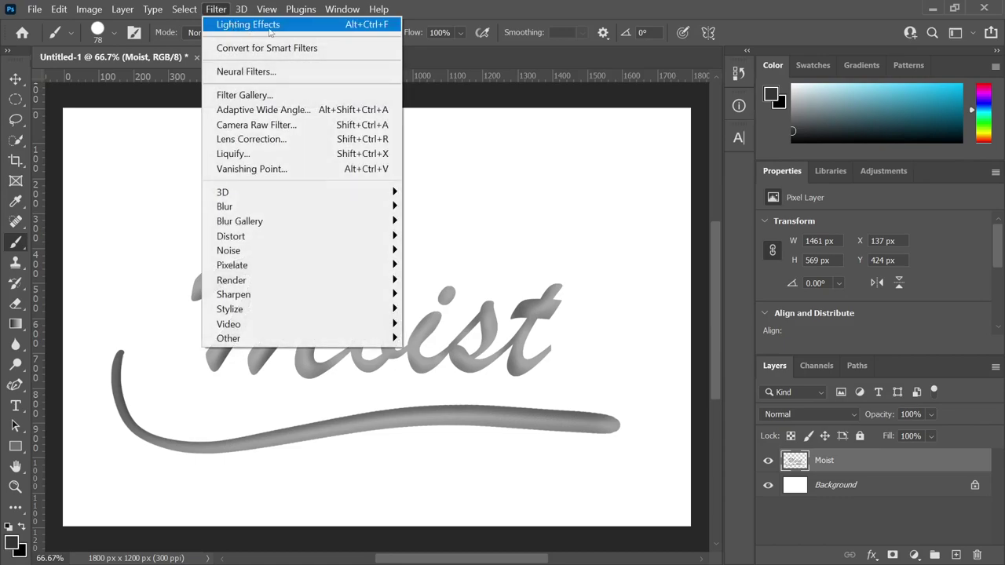
pyautogui.click(336, 96)
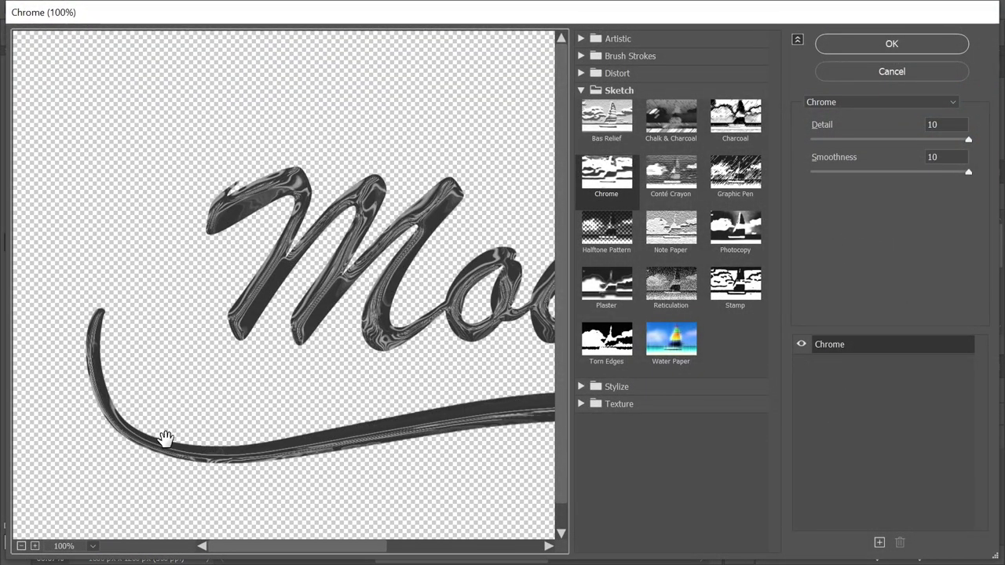
pyautogui.click(582, 89)
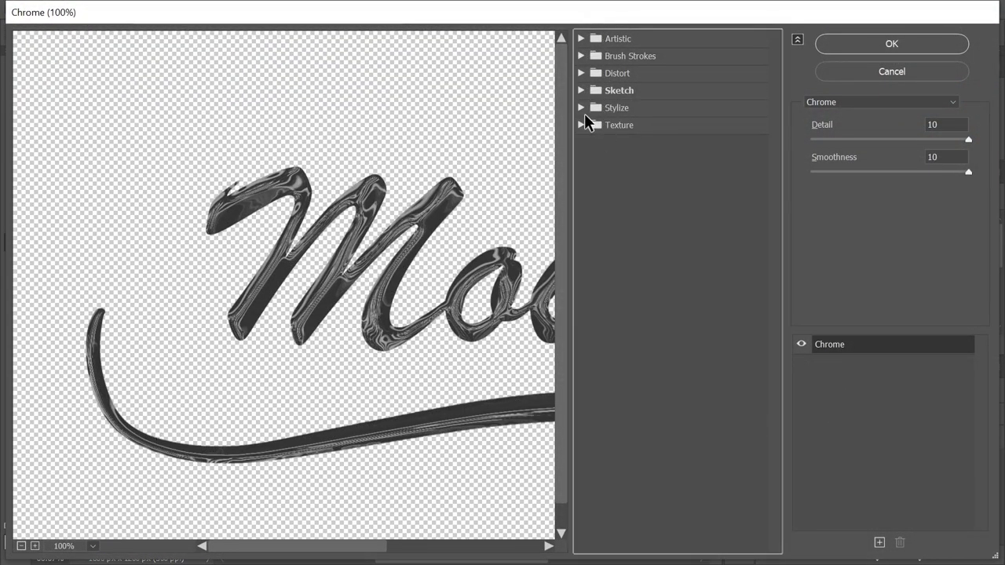
pyautogui.click(581, 90)
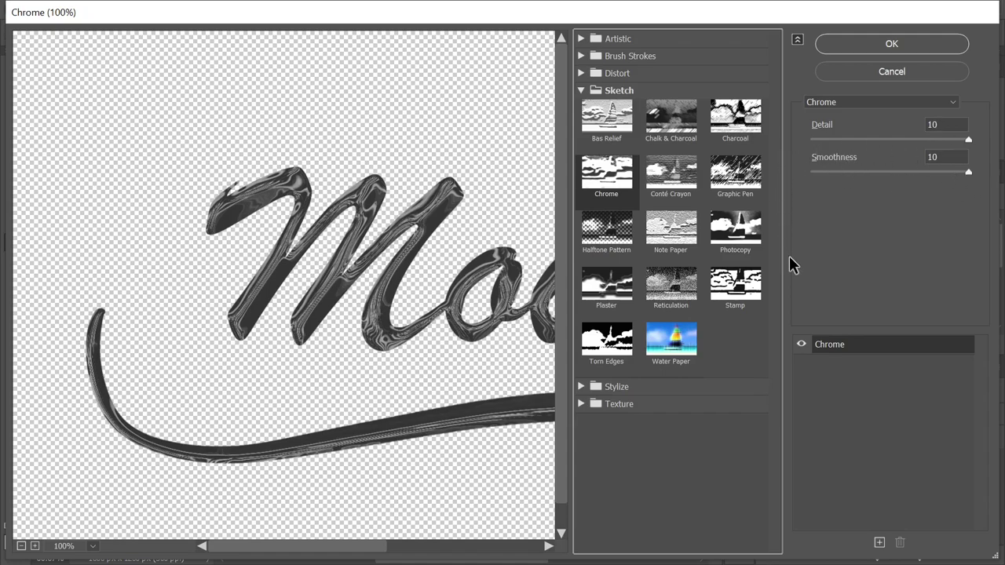
pyautogui.hotkey('ctrl', '-')
pyautogui.hotkey('ctrl', '-')
pyautogui.hotkey('ctrl', '+')
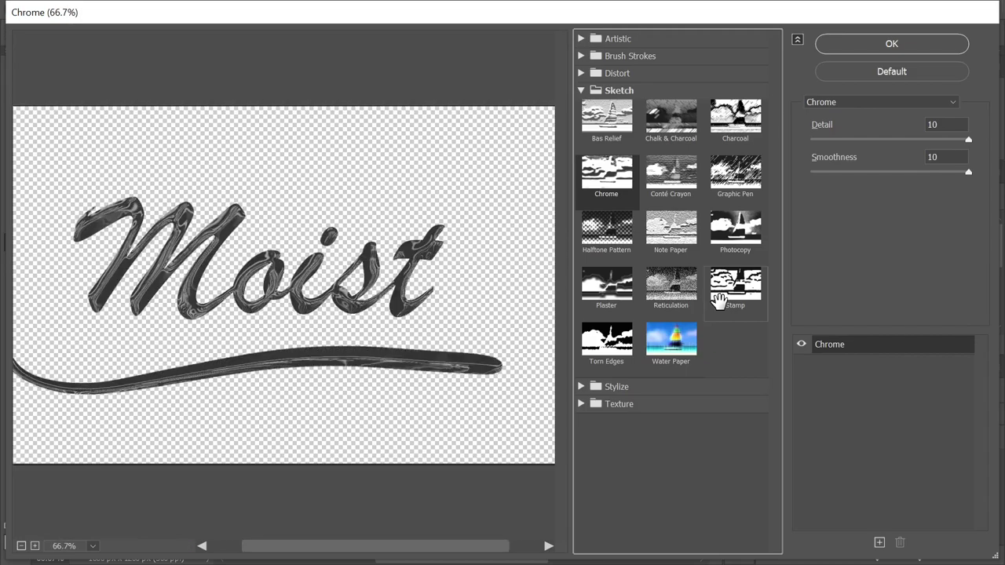
pyautogui.click(891, 44)
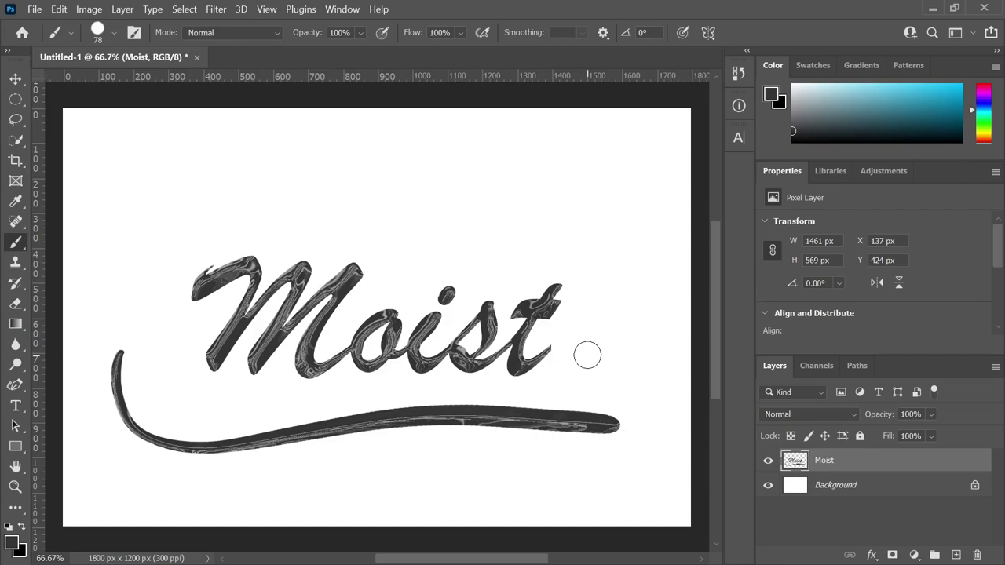
# - Apply Levels with input values 0, 1.84 and 168 to brighten the chrome lettering
pyautogui.click(97, 11)
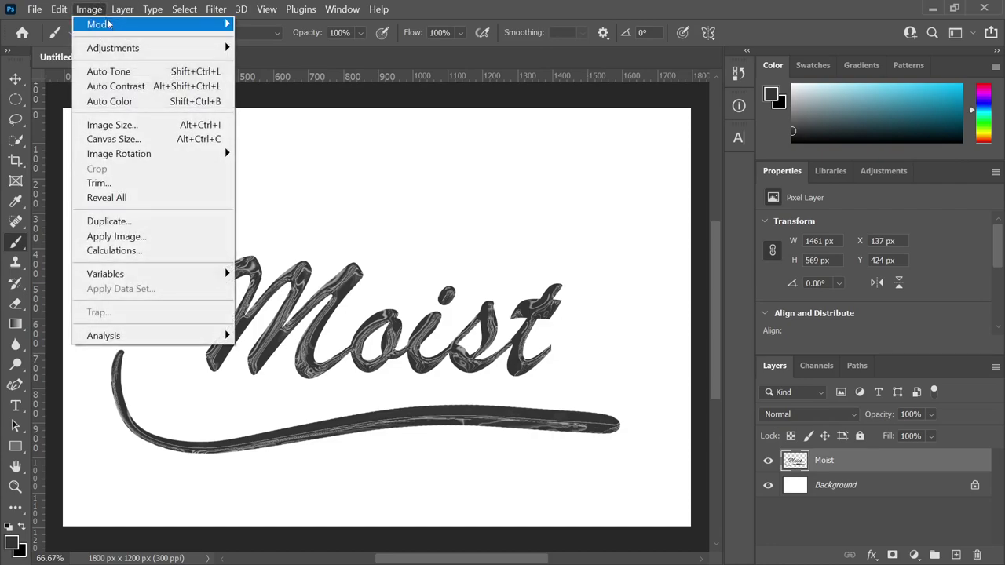
pyautogui.moveTo(204, 55)
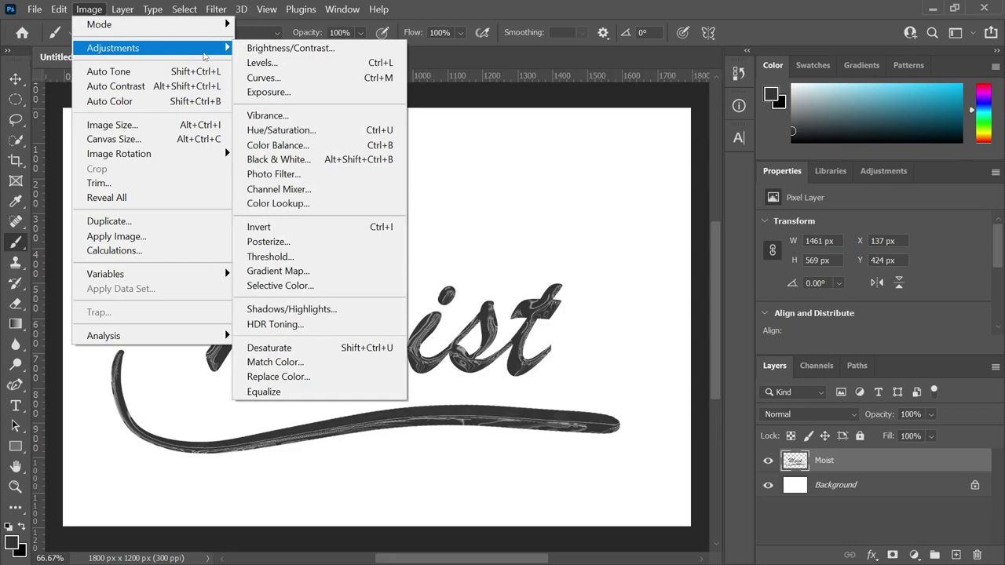
pyautogui.click(267, 63)
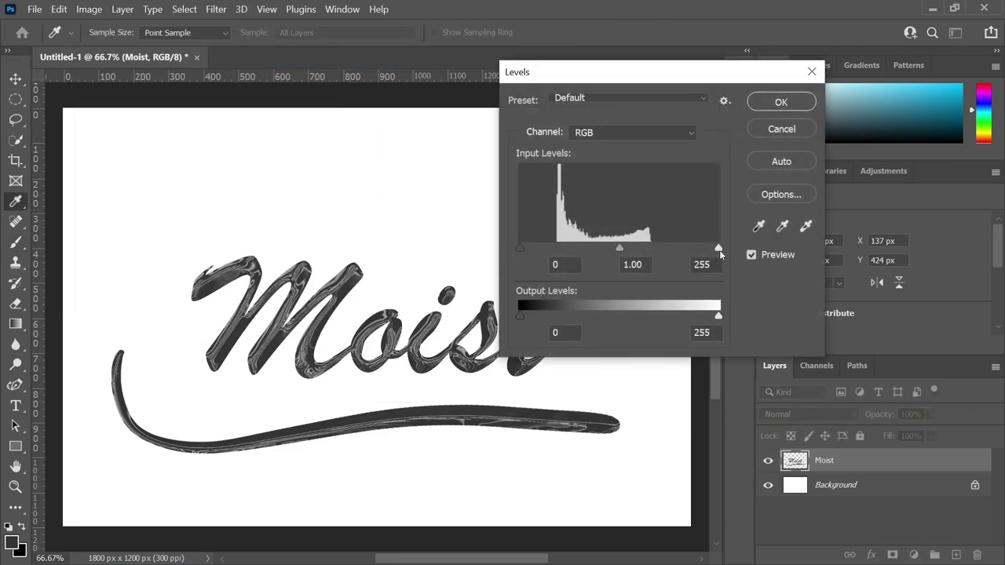
pyautogui.moveTo(719, 250); pyautogui.dragTo(650, 270)
pyautogui.moveTo(584, 249); pyautogui.dragTo(557, 252)
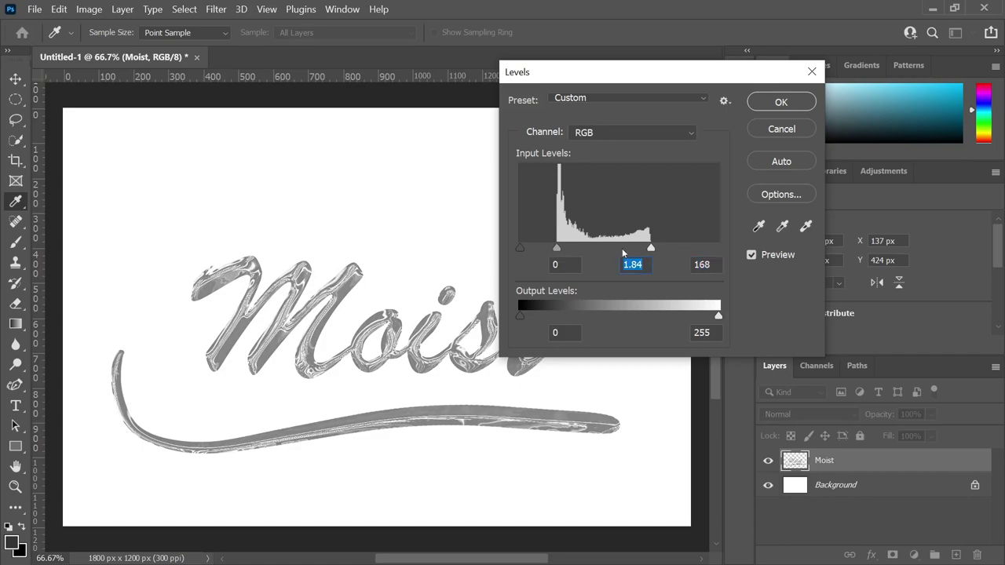
pyautogui.click(781, 102)
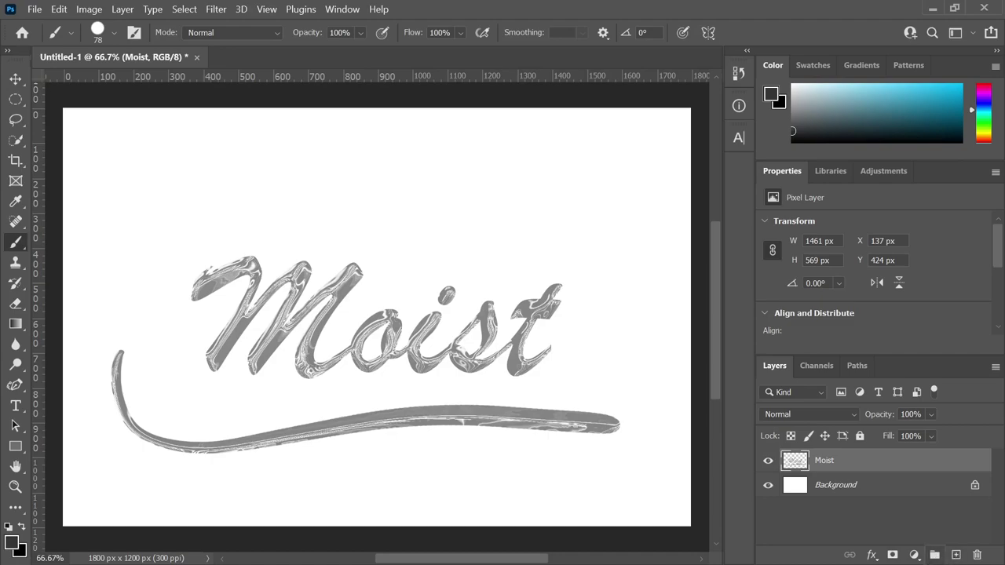
# - Add a Smooth Inner Bevel: depth 312%, size 21 px, soften 10 px, with a gloss contour
pyautogui.click(871, 555)
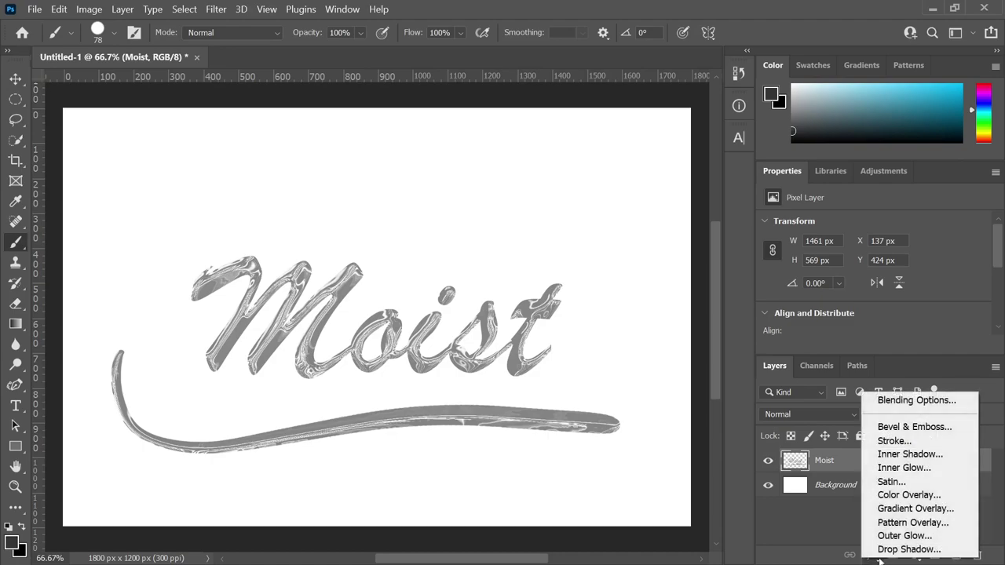
pyautogui.click(929, 428)
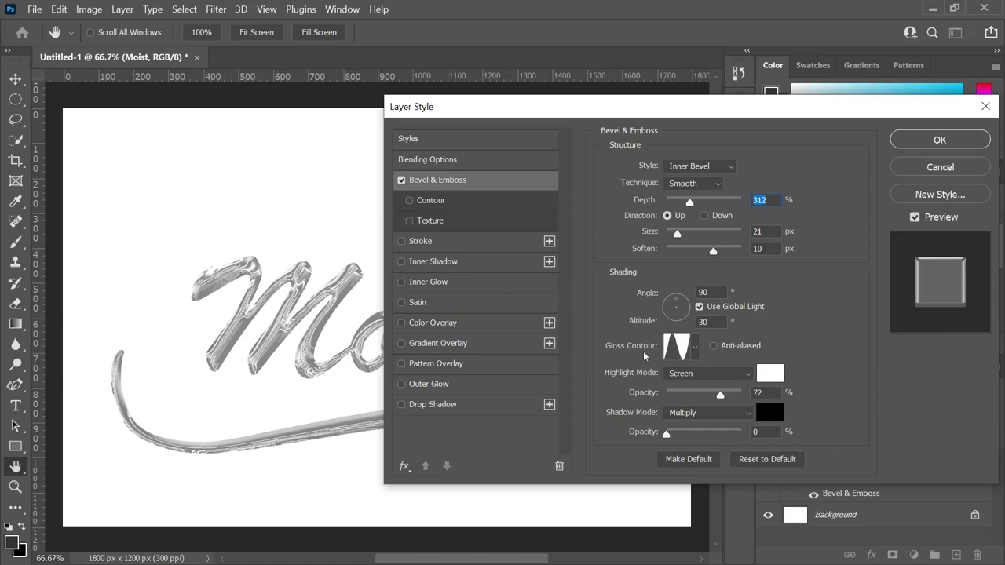
pyautogui.click(695, 350)
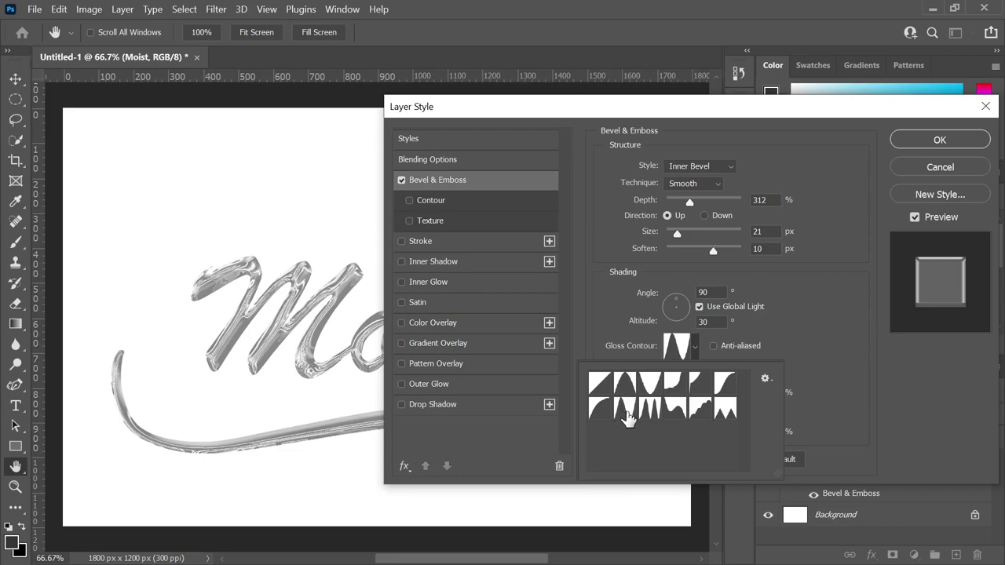
pyautogui.doubleClick(664, 380)
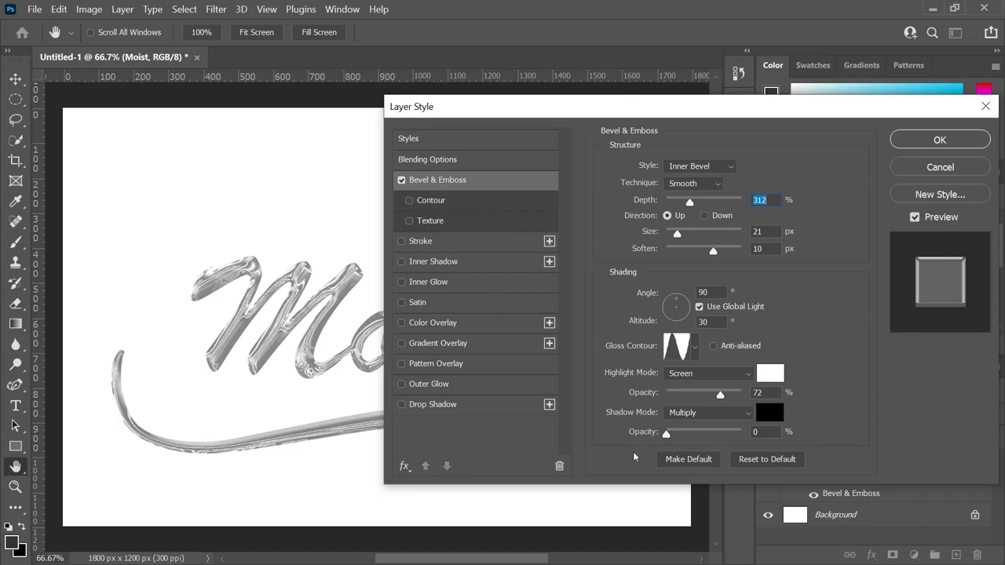
pyautogui.click(930, 140)
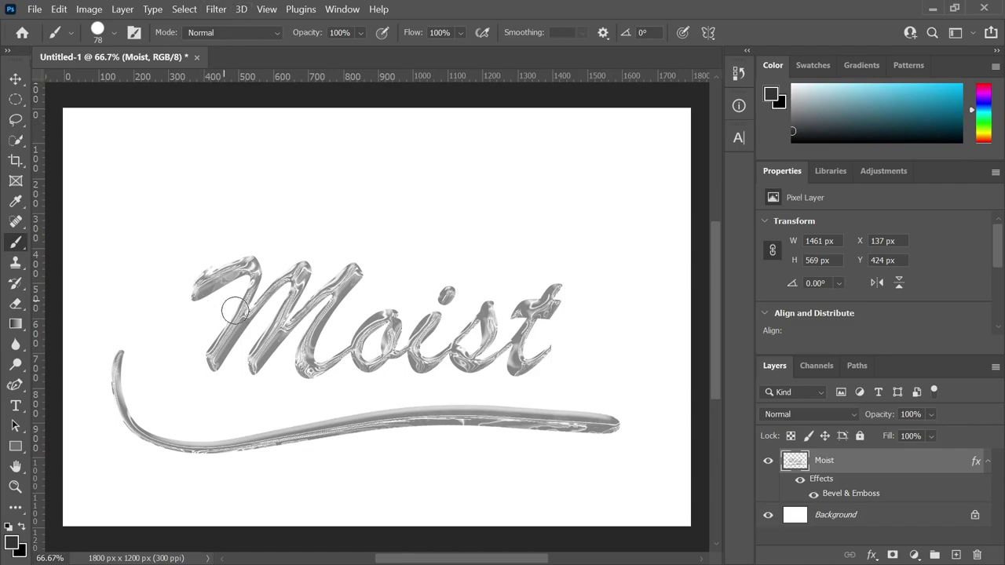
# - In Liquify, Forward-Warp the edges of the M, o, s and t into wavy shapes
pyautogui.click(224, 12)
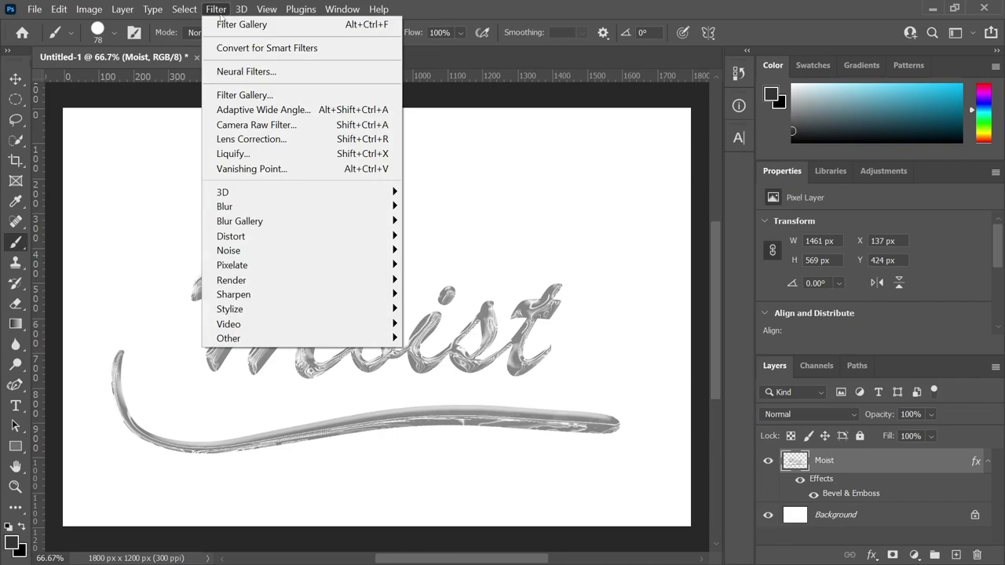
pyautogui.click(279, 157)
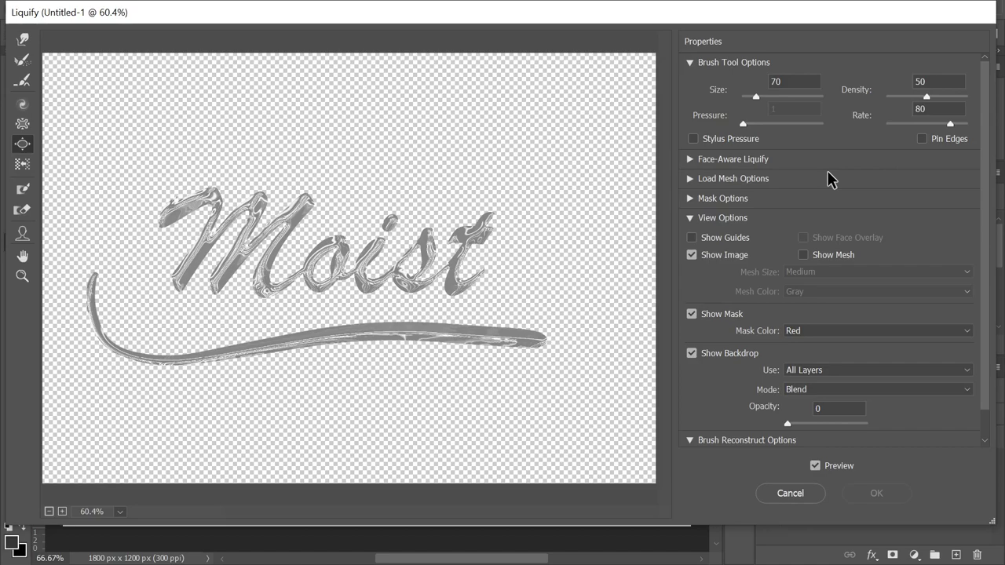
pyautogui.hotkey('ctrl', 'alt', '0')
pyautogui.moveTo(310, 325)
pyautogui.mouseDown()
pyautogui.moveTo(465, 363)
pyautogui.moveTo(463, 380)
pyautogui.mouseUp()
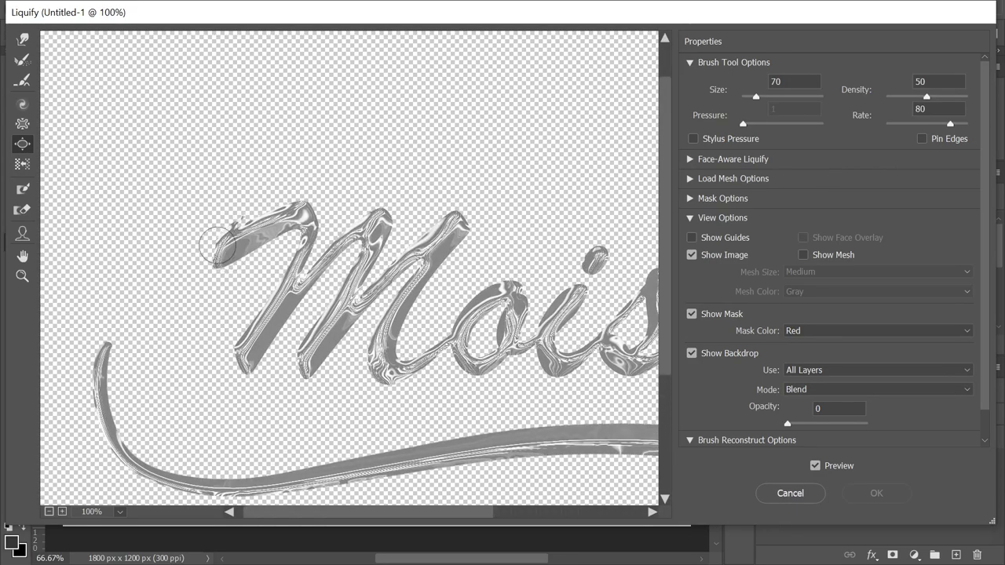
pyautogui.moveTo(217, 246)
pyautogui.mouseDown()
pyautogui.moveTo(299, 217)
pyautogui.moveTo(290, 306)
pyautogui.moveTo(284, 285)
pyautogui.moveTo(234, 367)
pyautogui.moveTo(289, 278)
pyautogui.moveTo(275, 321)
pyautogui.moveTo(240, 345)
pyautogui.moveTo(237, 363)
pyautogui.moveTo(248, 341)
pyautogui.moveTo(239, 358)
pyautogui.moveTo(279, 323)
pyautogui.moveTo(284, 241)
pyautogui.moveTo(278, 323)
pyautogui.moveTo(347, 238)
pyautogui.moveTo(360, 229)
pyautogui.moveTo(371, 237)
pyautogui.moveTo(354, 253)
pyautogui.moveTo(350, 296)
pyautogui.moveTo(314, 358)
pyautogui.moveTo(393, 264)
pyautogui.moveTo(458, 237)
pyautogui.moveTo(395, 309)
pyautogui.moveTo(379, 351)
pyautogui.moveTo(403, 383)
pyautogui.moveTo(450, 355)
pyautogui.moveTo(450, 341)
pyautogui.moveTo(391, 368)
pyautogui.moveTo(458, 340)
pyautogui.moveTo(462, 350)
pyautogui.moveTo(467, 314)
pyautogui.moveTo(493, 303)
pyautogui.mouseUp()
pyautogui.moveTo(454, 334); pyautogui.dragTo(343, 339)
pyautogui.moveTo(412, 299)
pyautogui.mouseDown()
pyautogui.moveTo(379, 368)
pyautogui.moveTo(365, 374)
pyautogui.moveTo(397, 387)
pyautogui.moveTo(398, 358)
pyautogui.moveTo(411, 343)
pyautogui.moveTo(429, 345)
pyautogui.moveTo(431, 313)
pyautogui.moveTo(451, 292)
pyautogui.moveTo(468, 304)
pyautogui.moveTo(438, 369)
pyautogui.moveTo(484, 352)
pyautogui.moveTo(491, 255)
pyautogui.moveTo(474, 252)
pyautogui.moveTo(518, 322)
pyautogui.moveTo(497, 361)
pyautogui.moveTo(541, 338)
pyautogui.moveTo(542, 297)
pyautogui.moveTo(497, 330)
pyautogui.moveTo(501, 364)
pyautogui.moveTo(565, 351)
pyautogui.moveTo(554, 358)
pyautogui.moveTo(548, 311)
pyautogui.moveTo(384, 329)
pyautogui.mouseUp()
pyautogui.moveTo(467, 302)
pyautogui.mouseDown()
pyautogui.moveTo(423, 317)
pyautogui.moveTo(450, 312)
pyautogui.moveTo(469, 290)
pyautogui.moveTo(465, 322)
pyautogui.moveTo(435, 341)
pyautogui.moveTo(418, 395)
pyautogui.moveTo(433, 403)
pyautogui.moveTo(494, 354)
pyautogui.mouseUp()
# - Warp the t and both ends of the swoosh into fluid shapes and commit Liquify
pyautogui.moveTo(354, 416); pyautogui.dragTo(610, 274)
pyautogui.moveTo(237, 315); pyautogui.dragTo(267, 301)
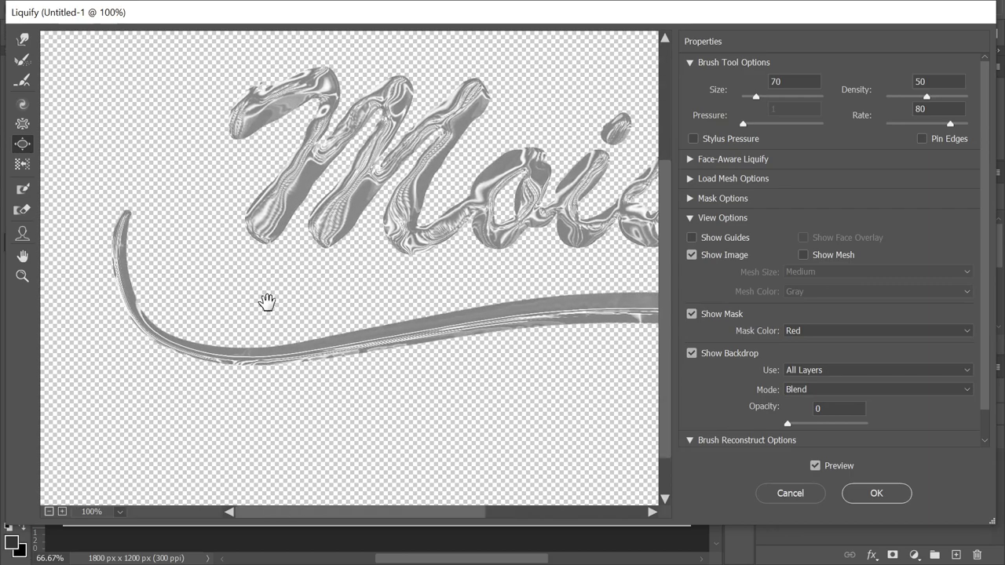
pyautogui.moveTo(125, 210)
pyautogui.mouseDown()
pyautogui.moveTo(118, 266)
pyautogui.moveTo(134, 252)
pyautogui.moveTo(168, 323)
pyautogui.moveTo(210, 341)
pyautogui.moveTo(184, 361)
pyautogui.moveTo(320, 353)
pyautogui.moveTo(343, 337)
pyautogui.moveTo(319, 344)
pyautogui.moveTo(457, 309)
pyautogui.moveTo(584, 301)
pyautogui.moveTo(617, 287)
pyautogui.mouseUp()
pyautogui.moveTo(516, 354); pyautogui.dragTo(279, 390)
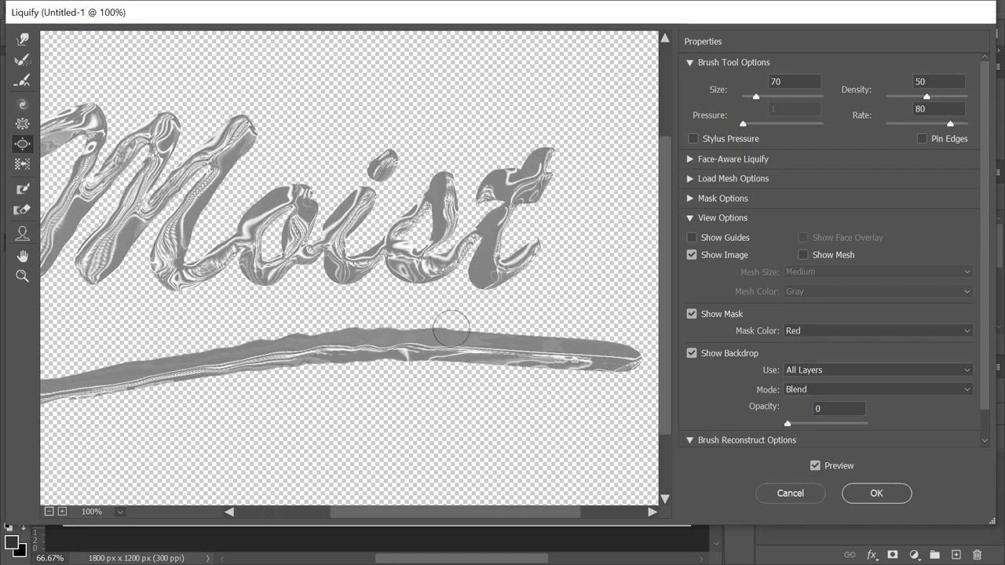
pyautogui.moveTo(451, 328)
pyautogui.mouseDown()
pyautogui.moveTo(555, 321)
pyautogui.moveTo(608, 349)
pyautogui.moveTo(223, 397)
pyautogui.mouseUp()
pyautogui.hotkey('ctrl', '-')
pyautogui.hotkey('ctrl', '-')
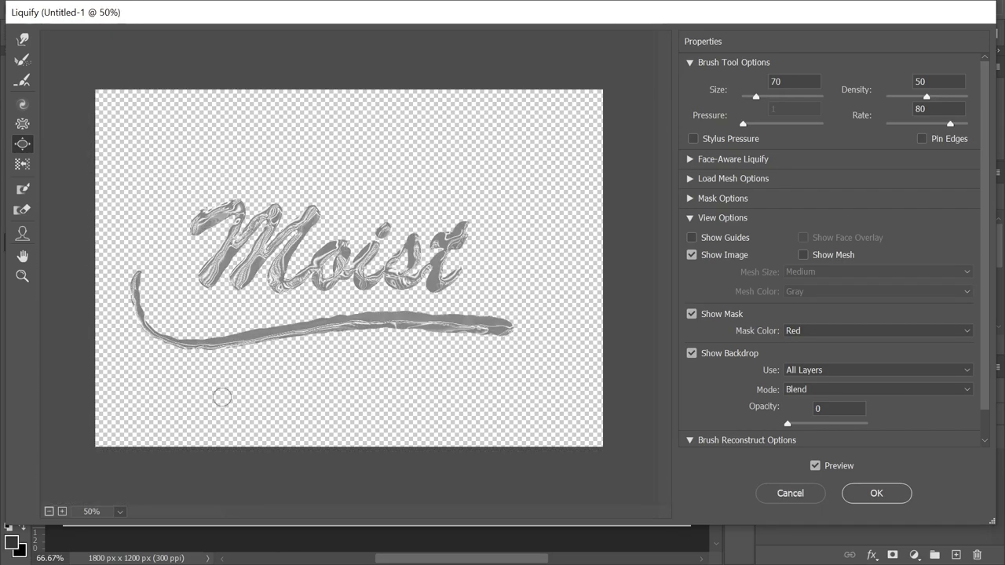
pyautogui.click(878, 498)
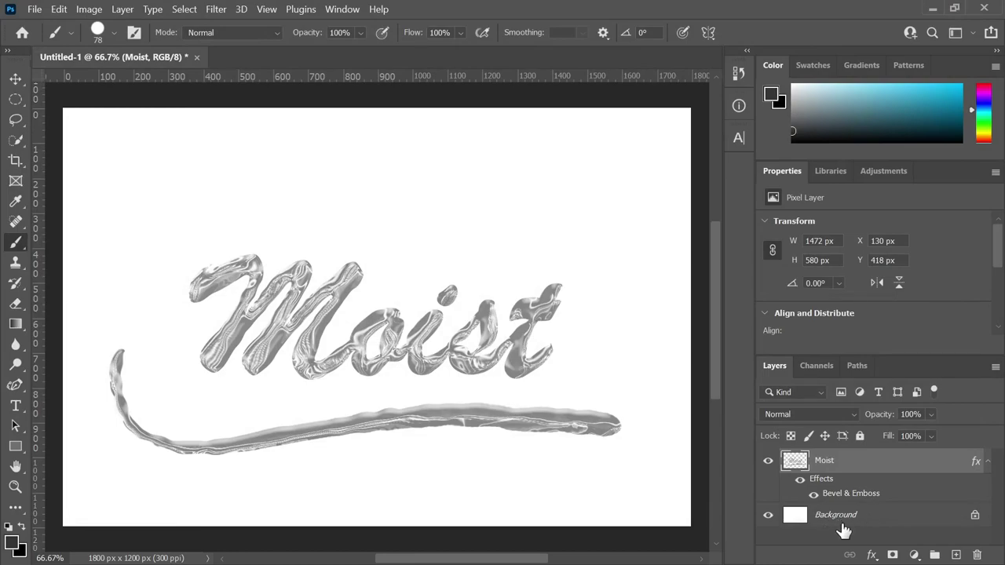
# - Fill the Background layer with black and open the Moist layer's Blending Options
pyautogui.click(847, 523)
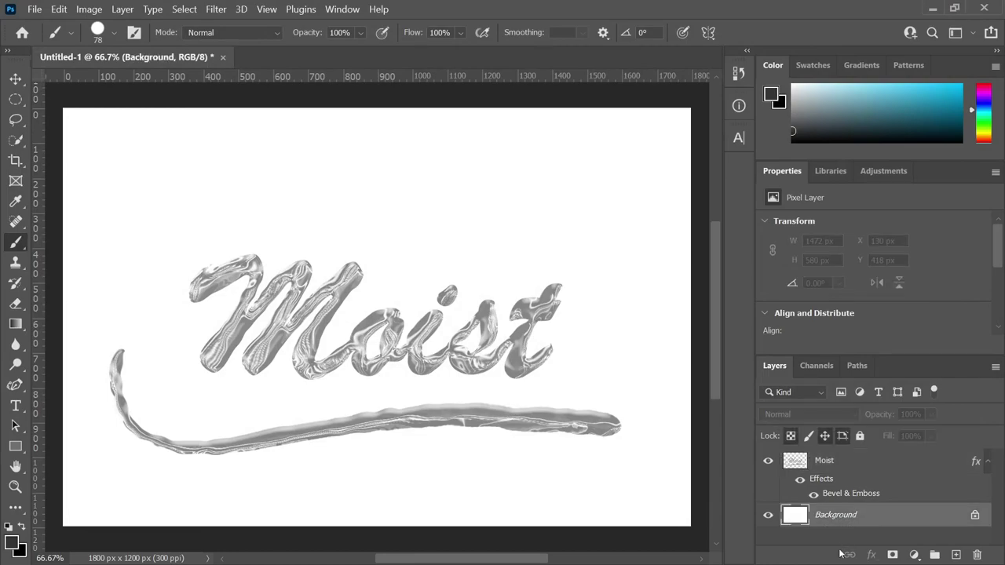
pyautogui.press('d')
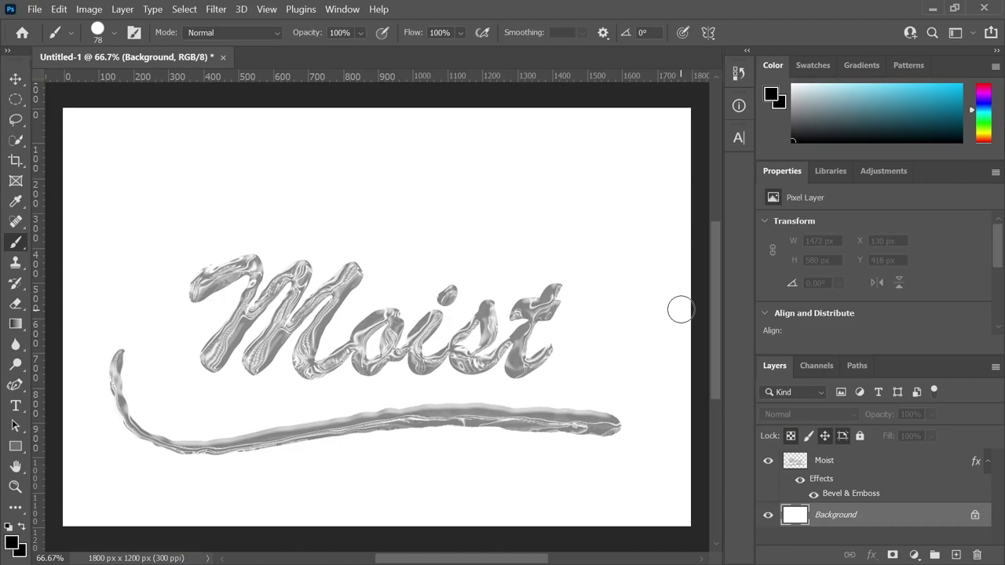
pyautogui.hotkey('alt', 'BackSpace')
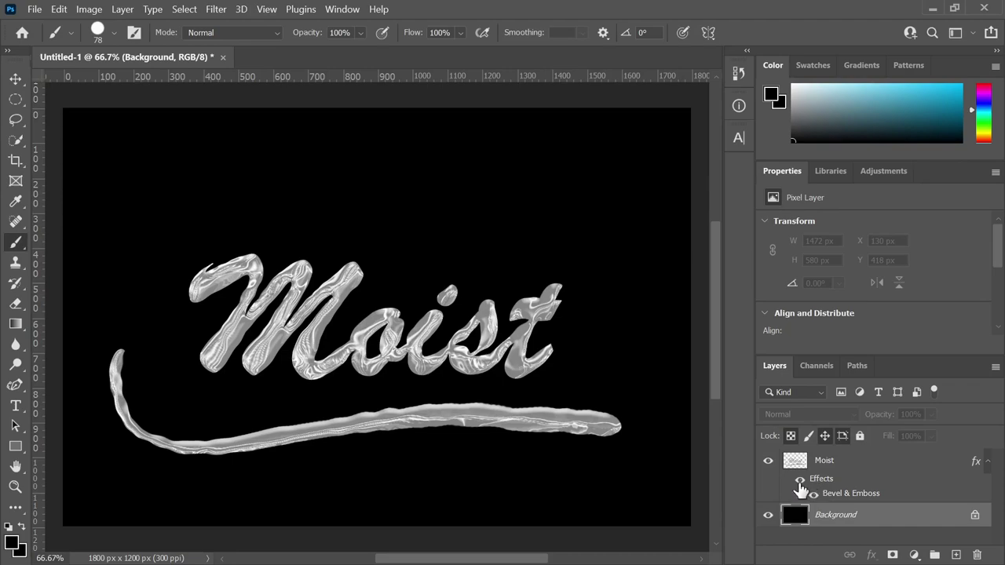
pyautogui.doubleClick(821, 480)
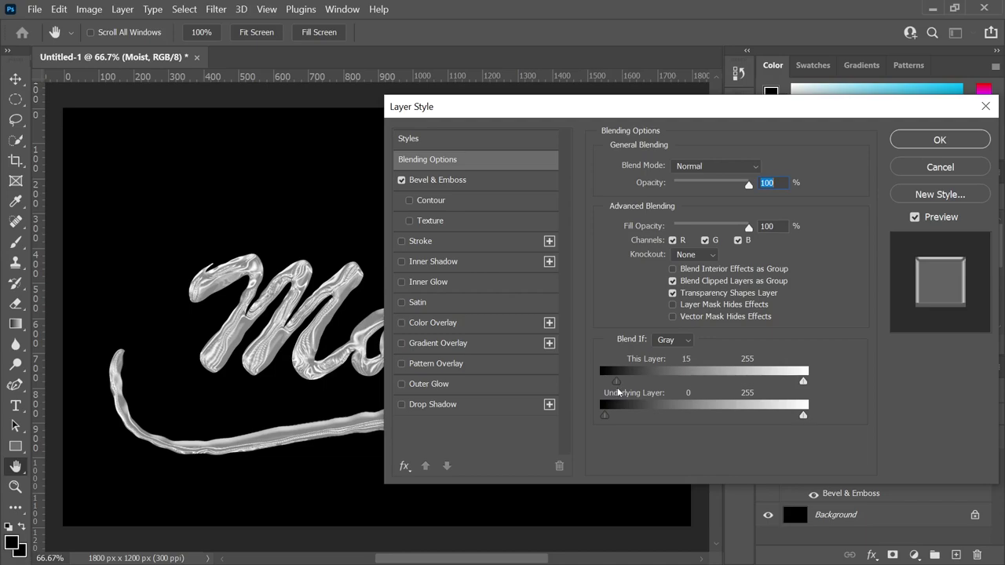
# - Raise the Blend If This Layer black point to 110 and lower the white point to 160
pyautogui.moveTo(617, 389)
pyautogui.mouseDown()
pyautogui.moveTo(608, 393)
pyautogui.moveTo(625, 394)
pyautogui.moveTo(609, 399)
pyautogui.mouseUp()
pyautogui.moveTo(611, 405); pyautogui.dragTo(694, 398)
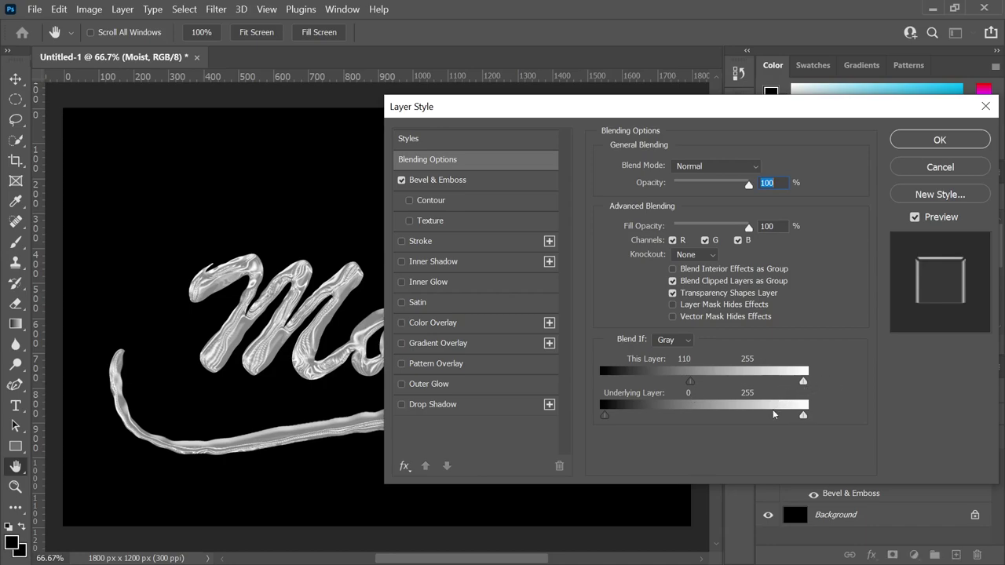
pyautogui.moveTo(803, 381); pyautogui.dragTo(735, 419)
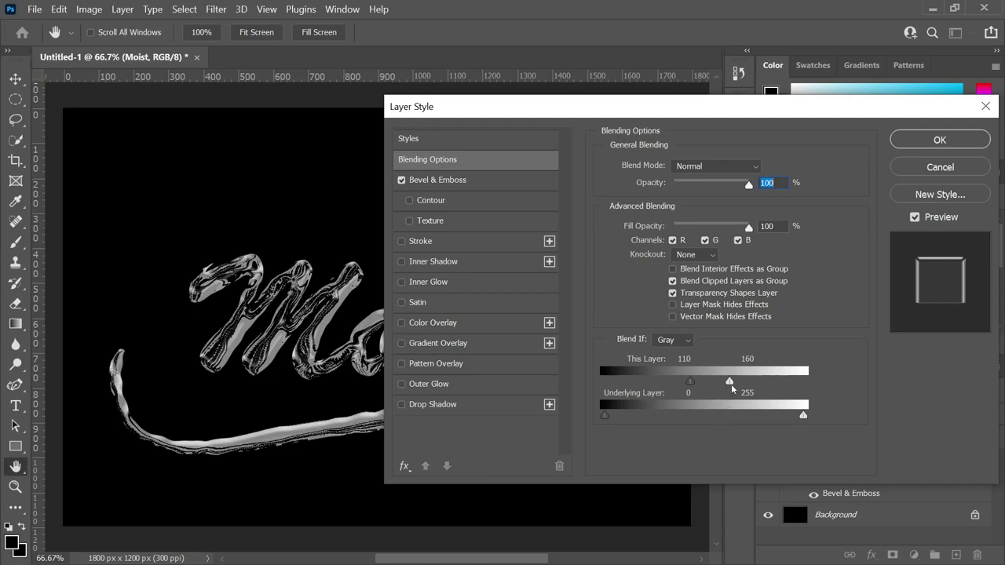
# - Split the This Layer white slider, moving its left half to 118 with the right at 160
pyautogui.press('alt')
pyautogui.moveTo(730, 384); pyautogui.dragTo(722, 404)
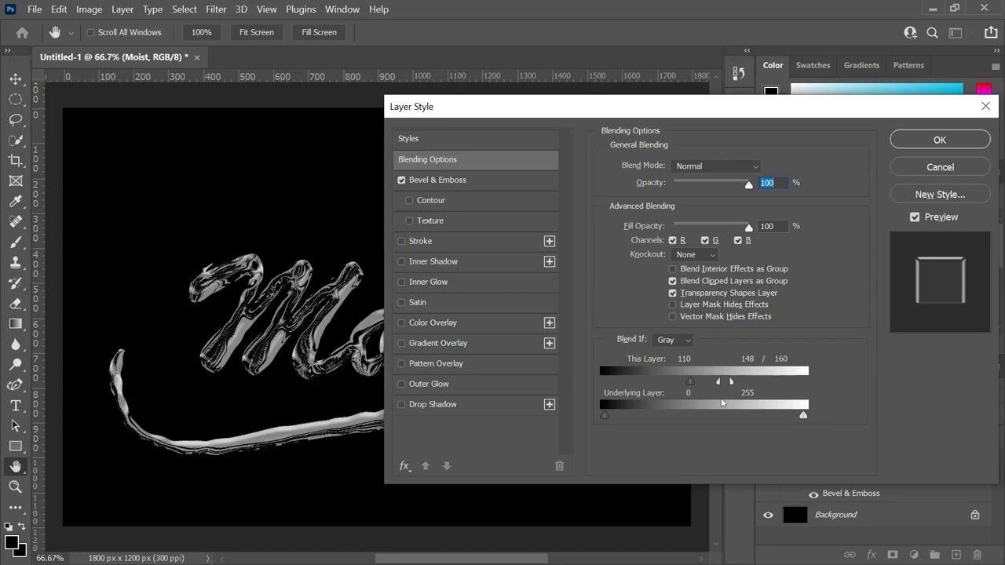
pyautogui.moveTo(721, 403); pyautogui.dragTo(698, 404)
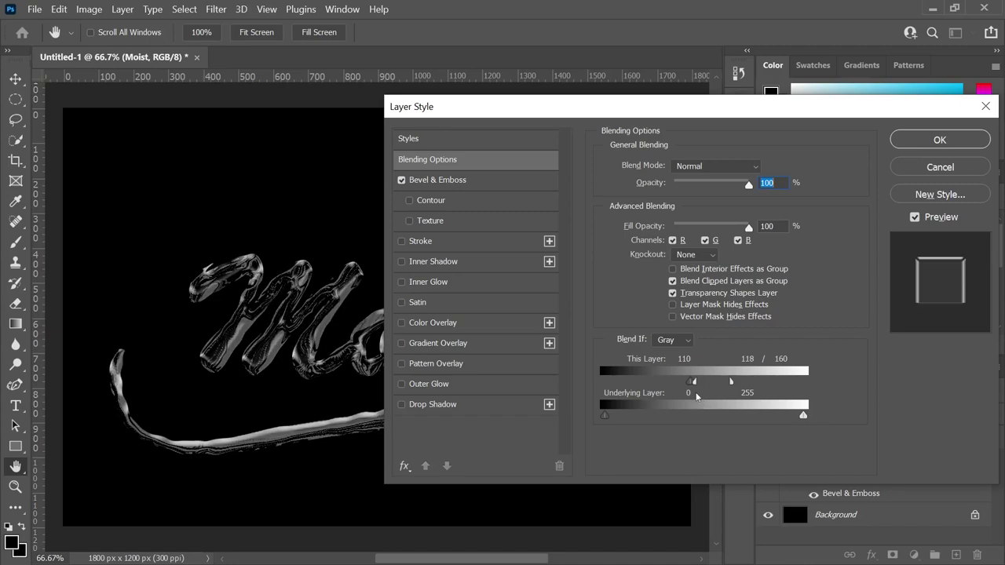
# - Apply the layer style, then fill the Background layer with light blue
pyautogui.click(938, 143)
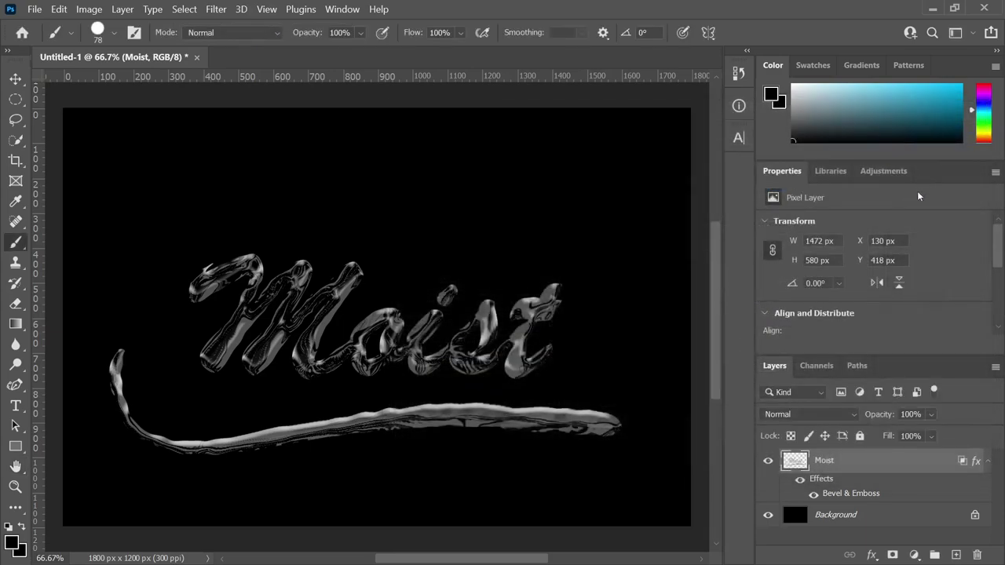
pyautogui.click(855, 518)
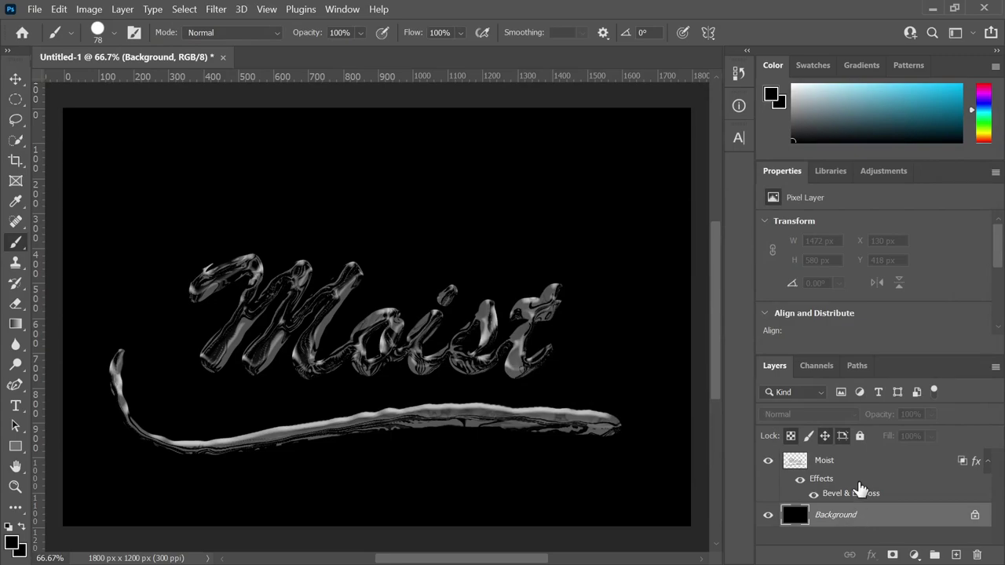
pyautogui.moveTo(904, 98)
pyautogui.mouseDown()
pyautogui.moveTo(919, 89)
pyautogui.moveTo(893, 110)
pyautogui.moveTo(912, 93)
pyautogui.moveTo(917, 84)
pyautogui.moveTo(899, 83)
pyautogui.moveTo(908, 82)
pyautogui.mouseUp()
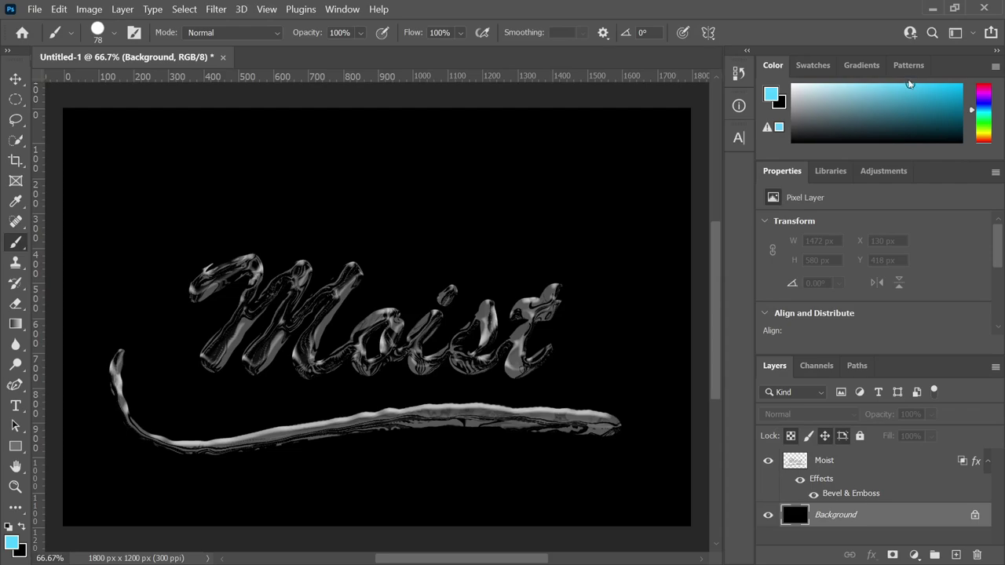
pyautogui.hotkey('alt', 'BackSpace')
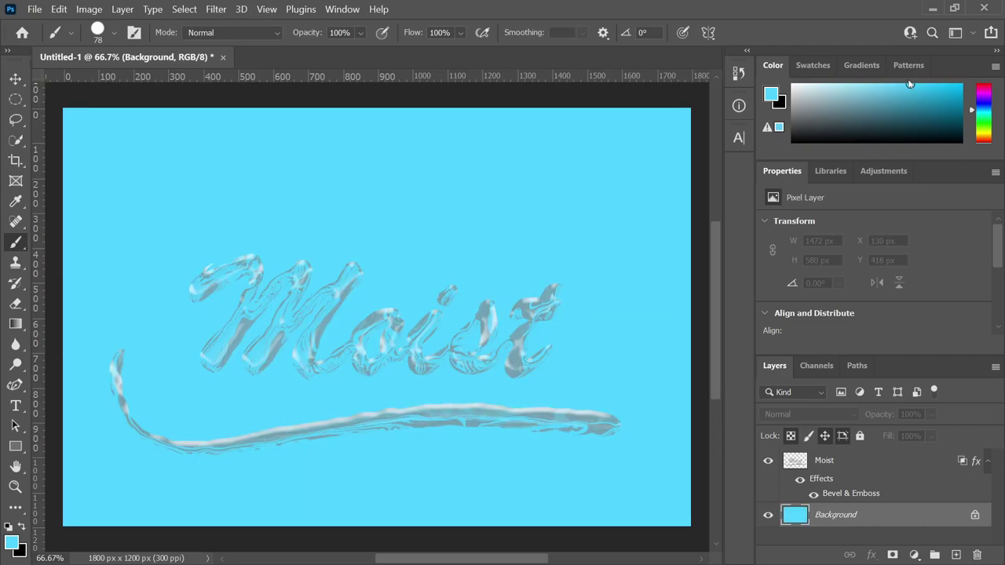
# - Set the Moist layer's blend mode to Screen and duplicate it with Ctrl+J
pyautogui.click(832, 464)
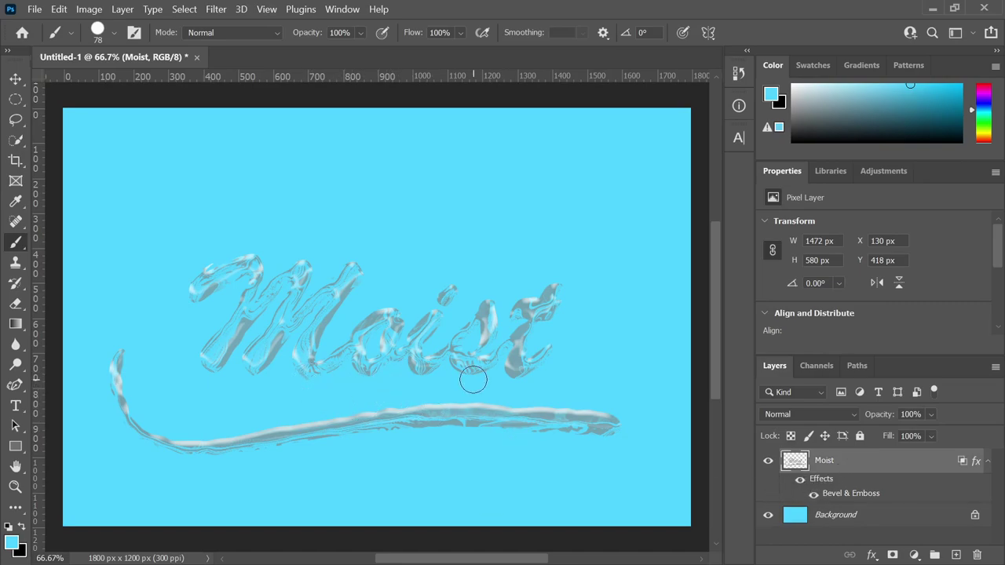
pyautogui.click(852, 419)
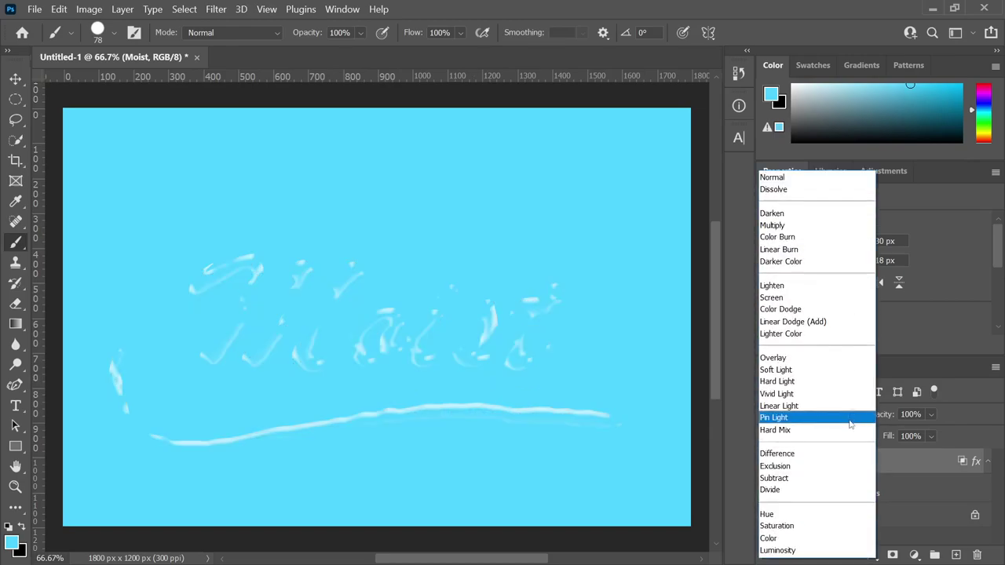
pyautogui.click(800, 299)
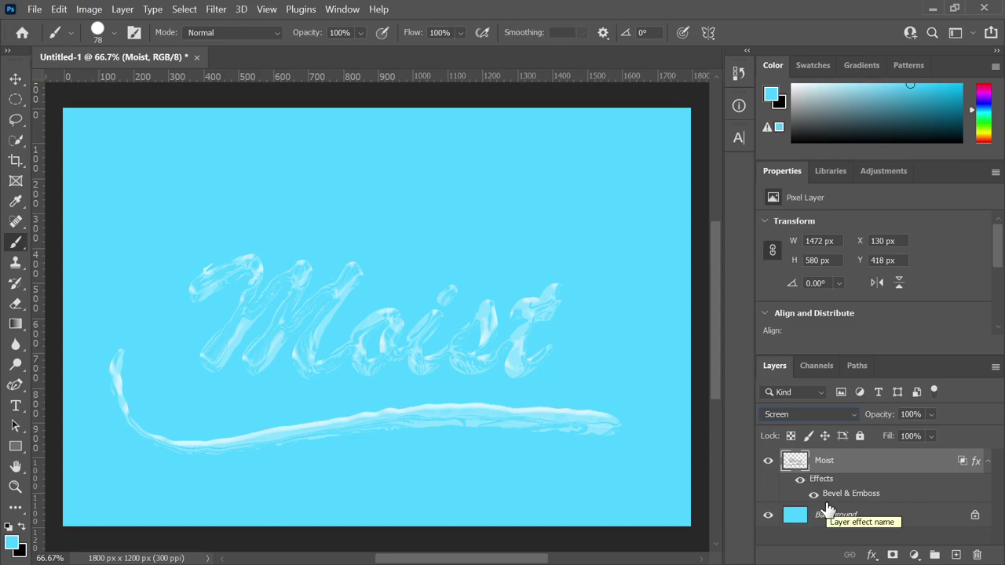
pyautogui.hotkey('ctrl', 'j')
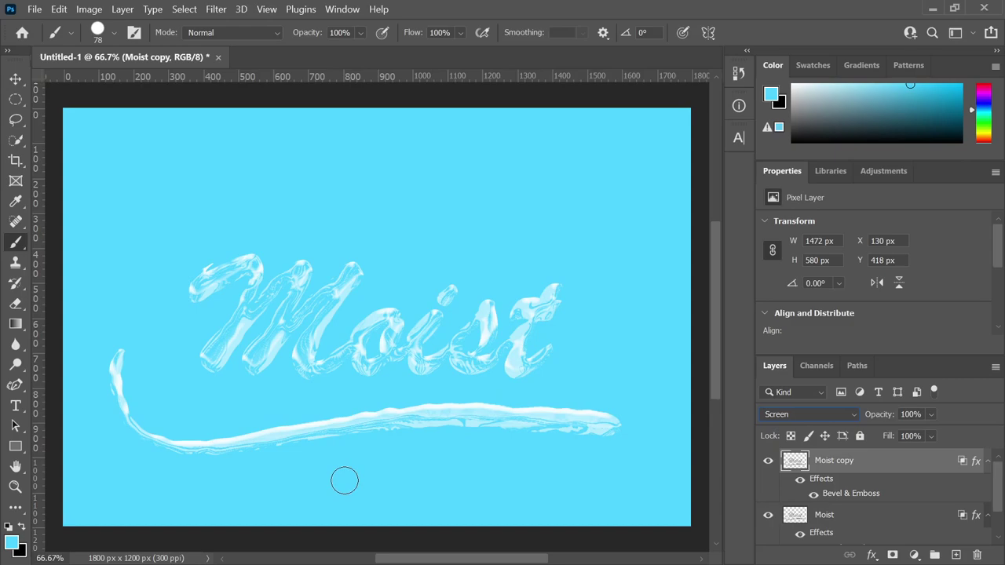
# - Select the Moist and Moist copy layers together and duplicate both
pyautogui.moveTo(998, 501); pyautogui.dragTo(998, 511)
pyautogui.click(879, 492)
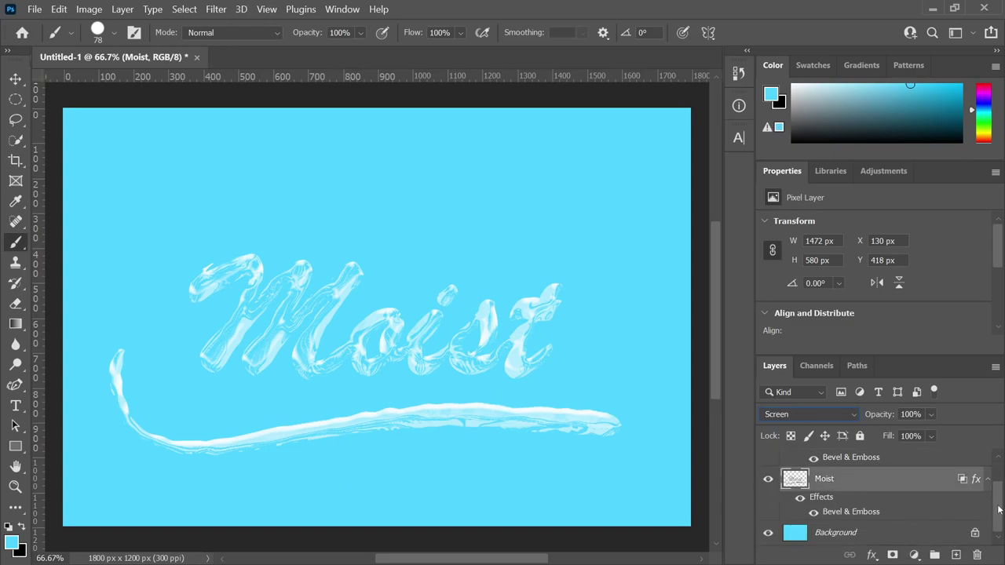
pyautogui.scroll(3, 993, 506)
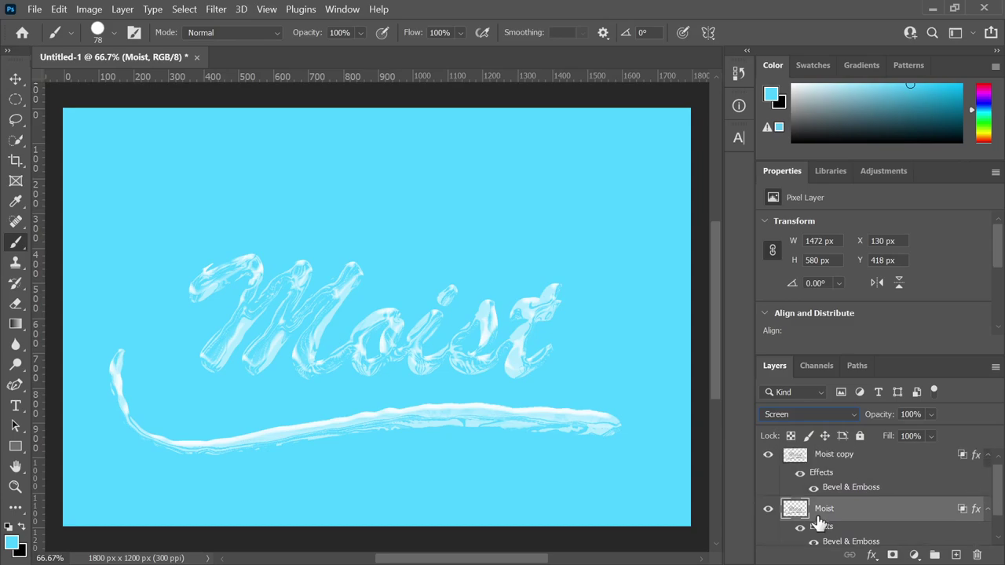
pyautogui.scroll(1, 998, 490)
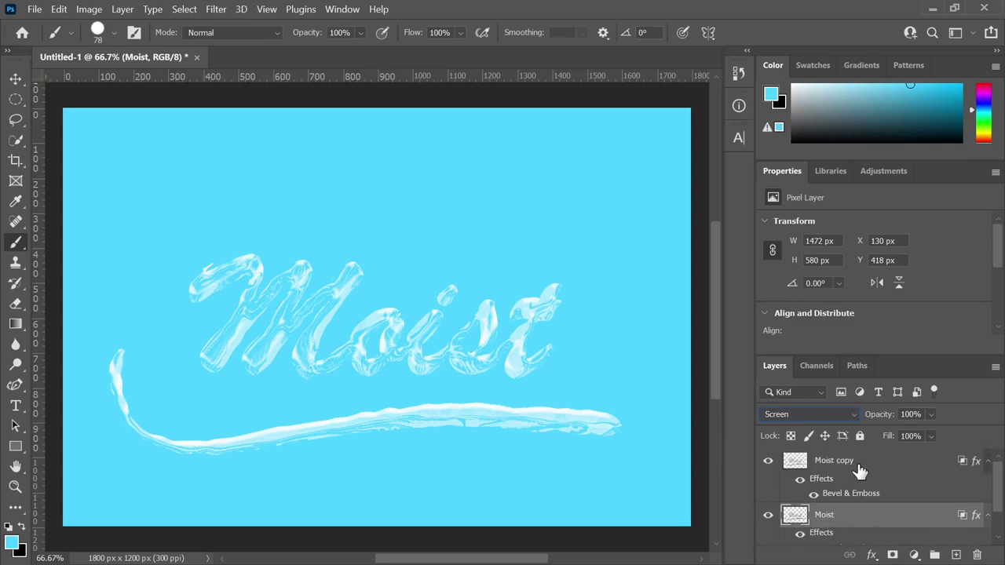
pyautogui.press('shift')
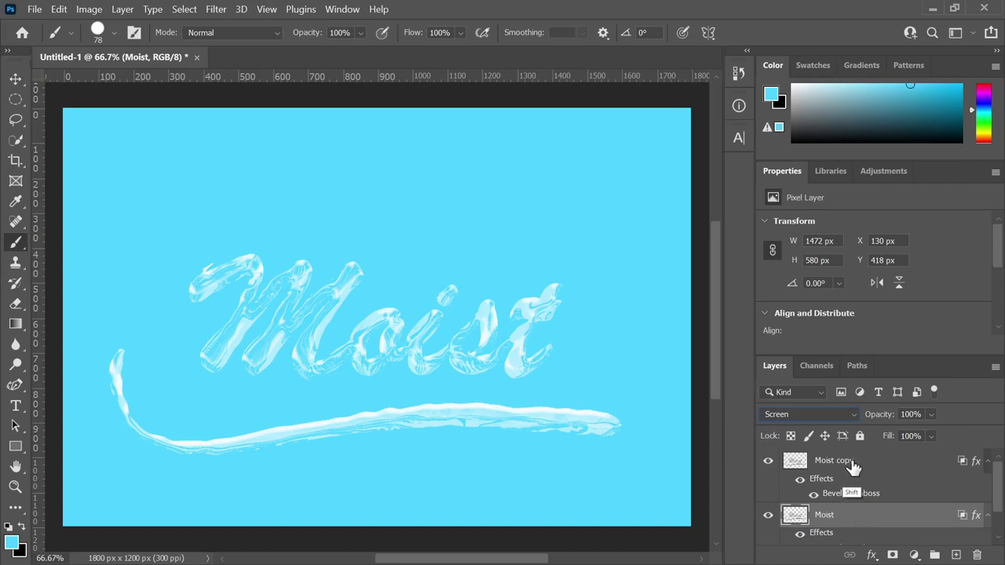
pyautogui.keyDown('shift'); pyautogui.click(852, 465); pyautogui.keyUp('shift')
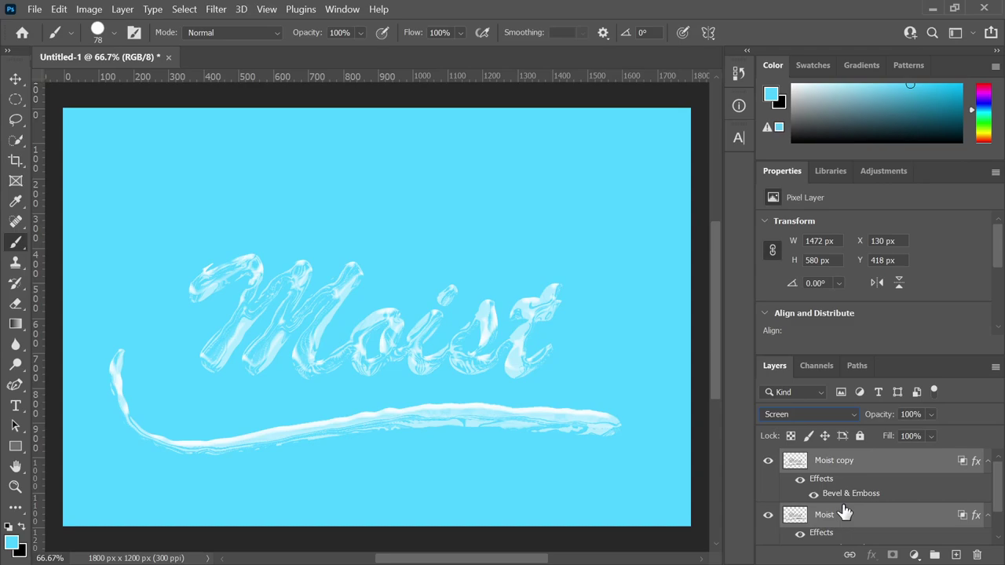
pyautogui.hotkey('ctrl', 'j')
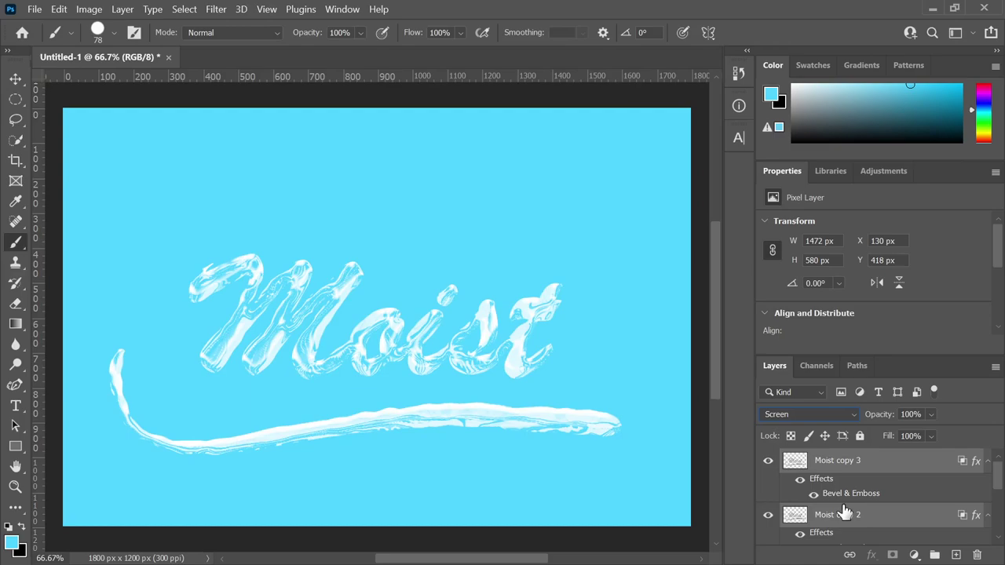
# - Merge the duplicates into Moist copy 3 and set its blend mode to Divide
pyautogui.scroll(-3, 999, 486)
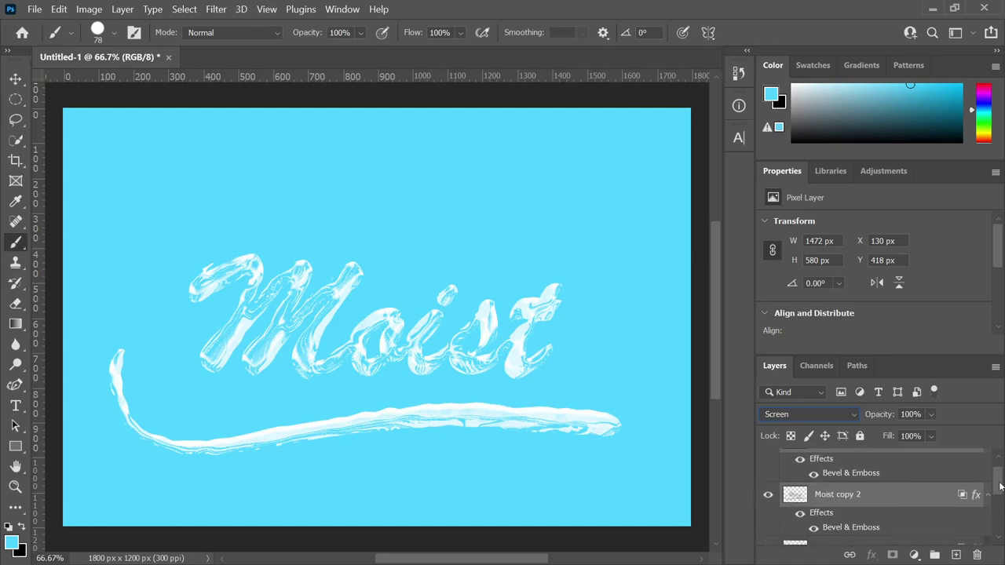
pyautogui.scroll(1, 999, 487)
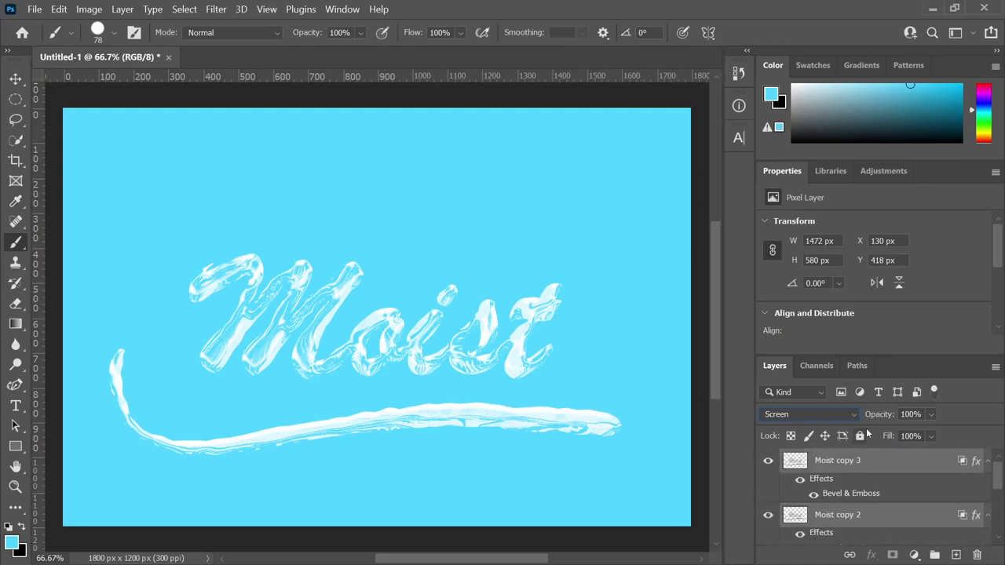
pyautogui.rightClick(871, 465)
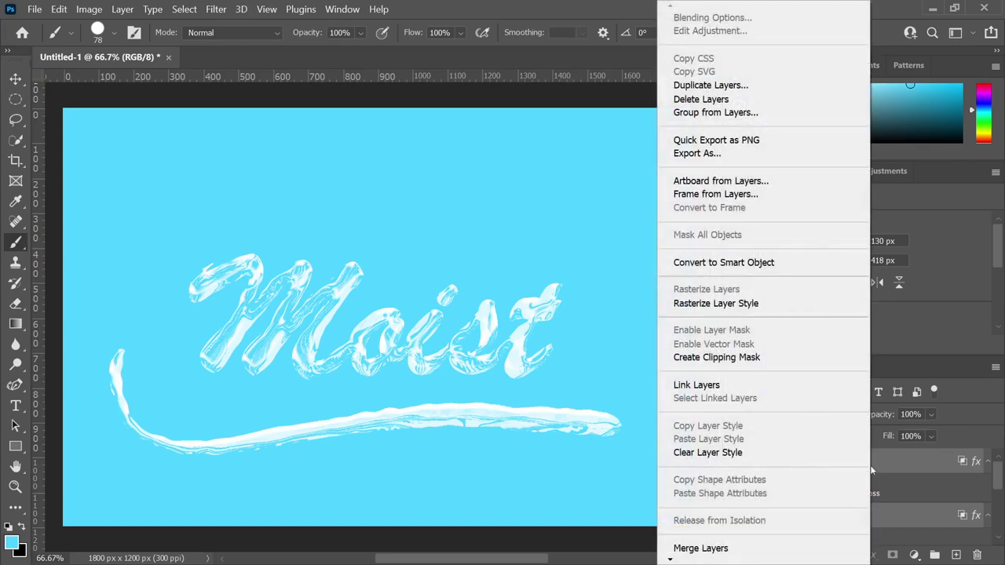
pyautogui.click(747, 548)
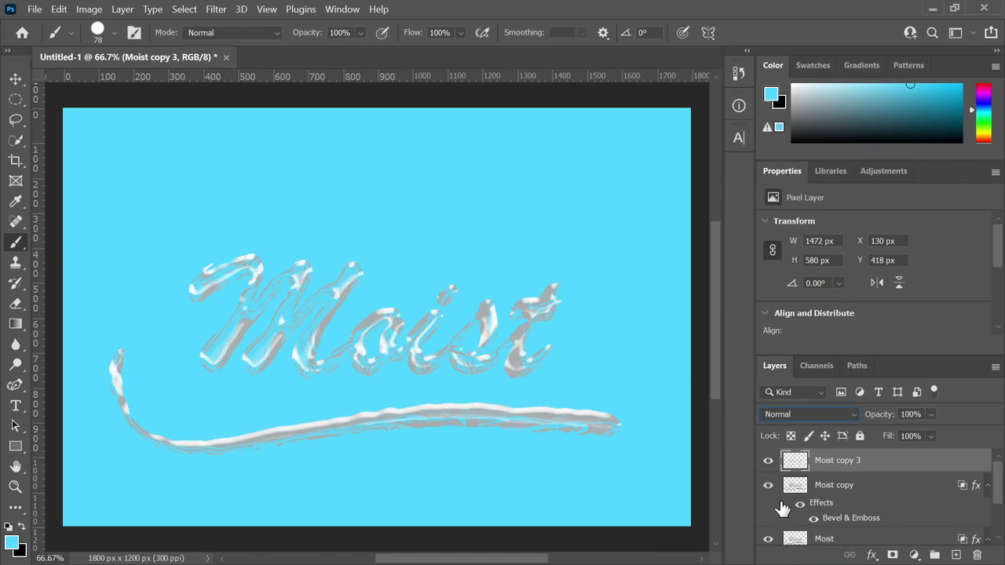
pyautogui.click(852, 416)
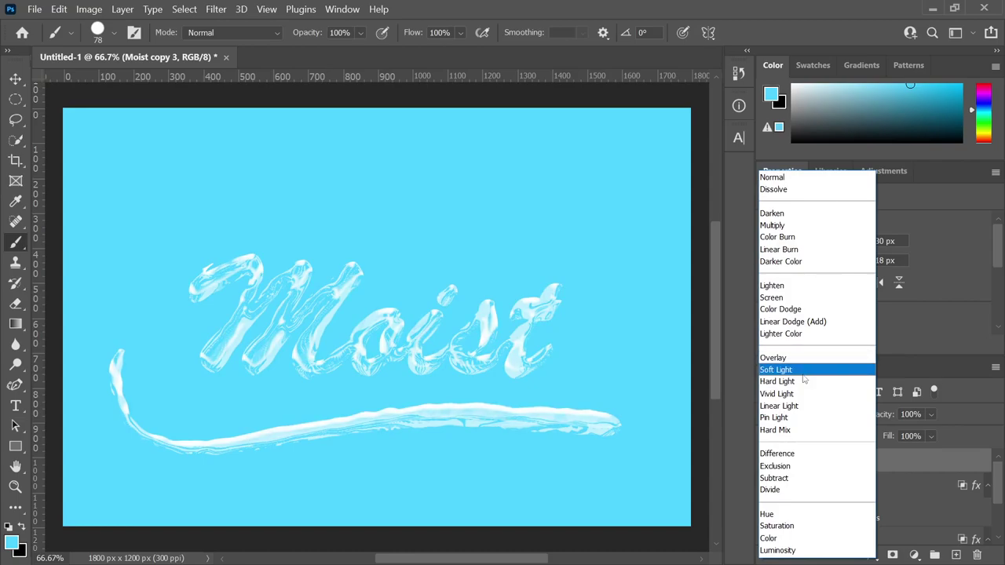
pyautogui.click(819, 493)
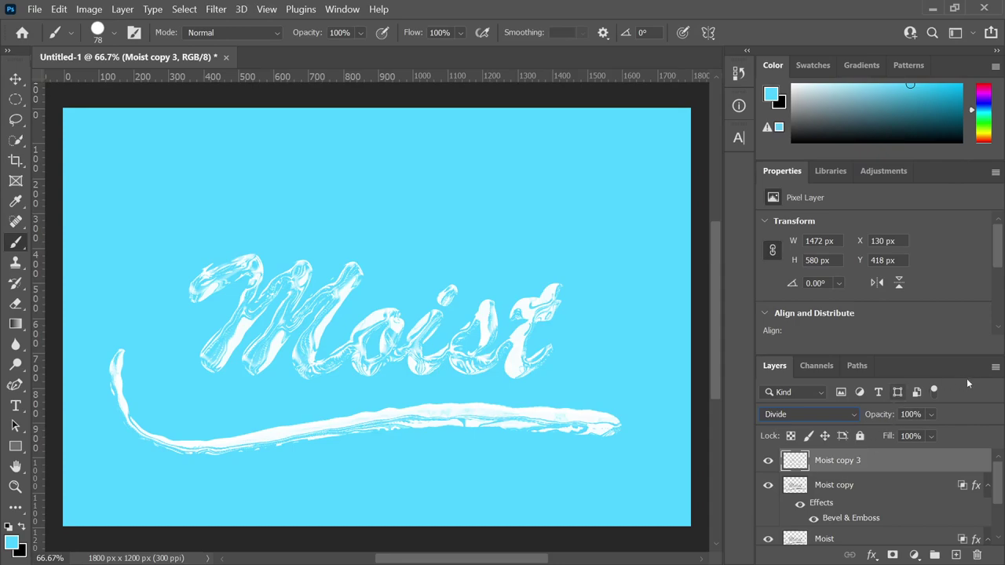
# - Toggle the original Moist layer's visibility to compare, leaving it hidden
pyautogui.moveTo(998, 476); pyautogui.dragTo(998, 505)
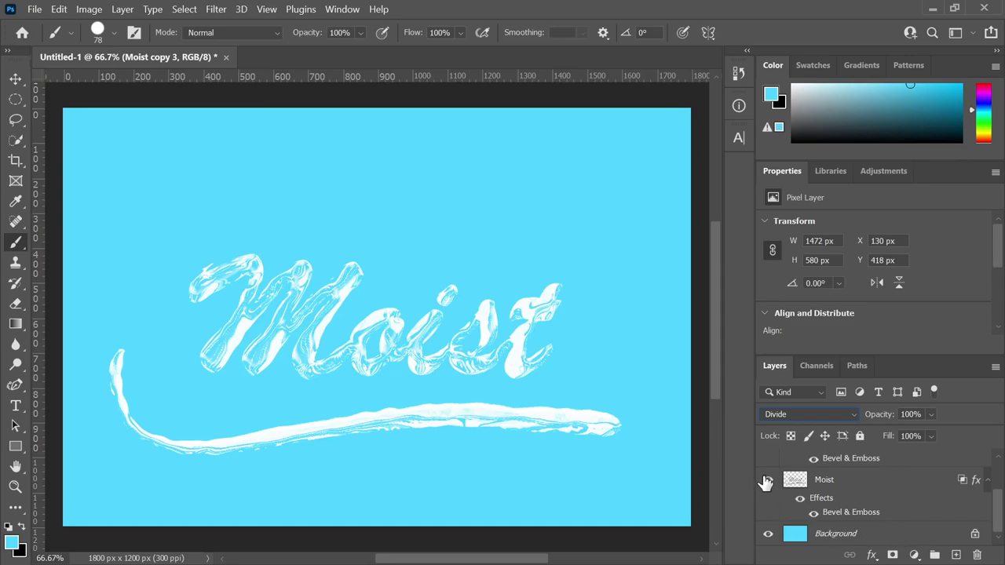
pyautogui.click(768, 480)
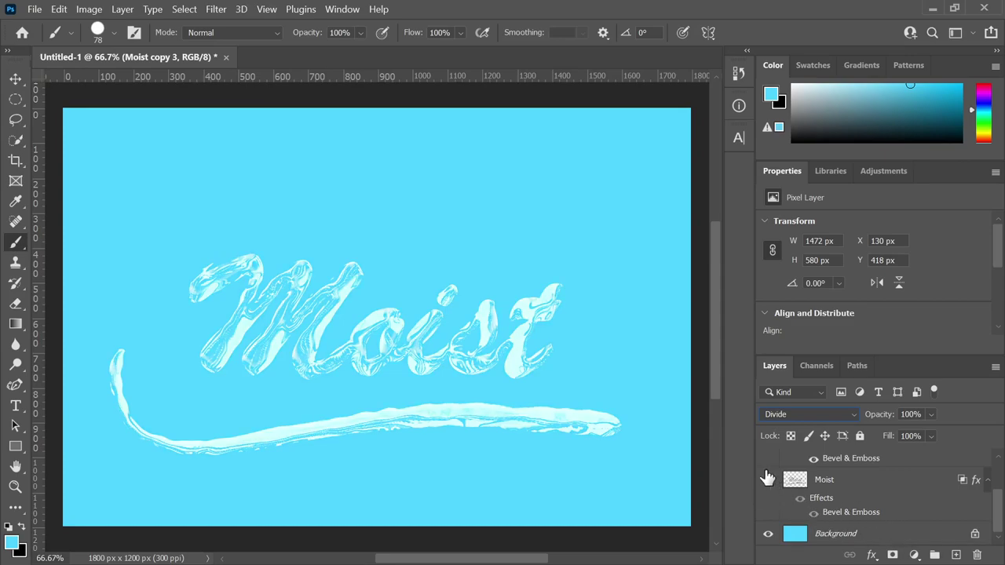
pyautogui.click(769, 481)
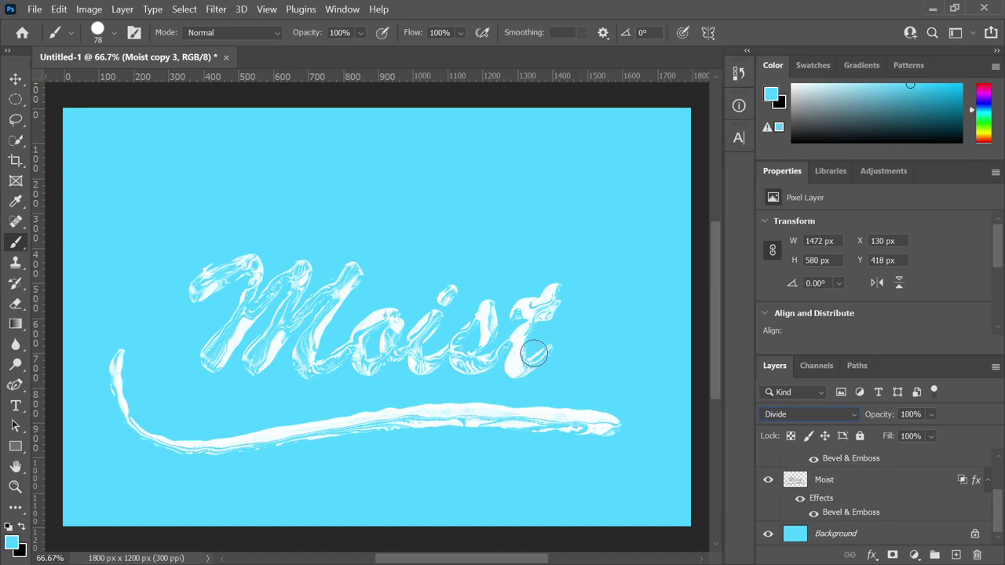
pyautogui.click(767, 480)
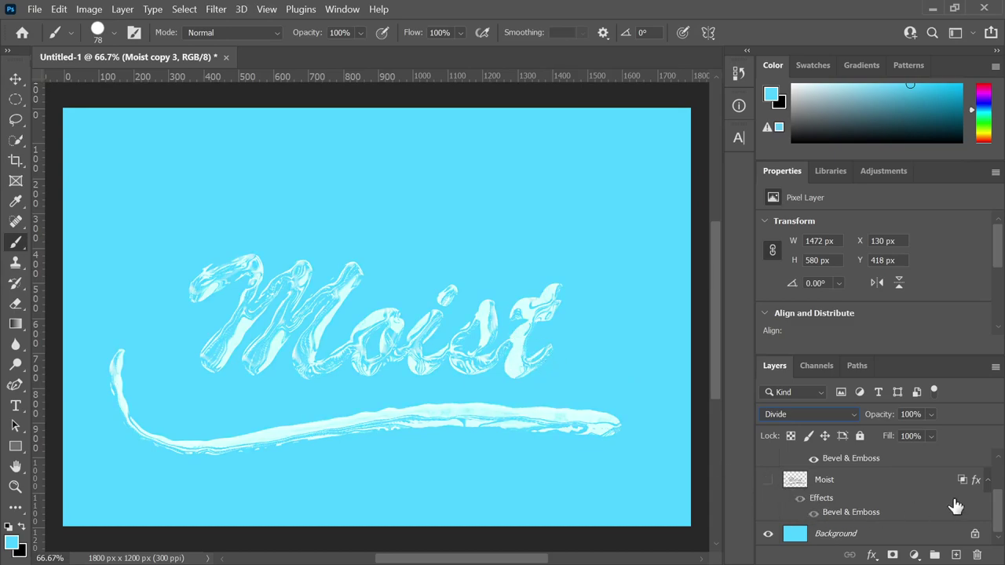
pyautogui.moveTo(994, 515); pyautogui.dragTo(1002, 480)
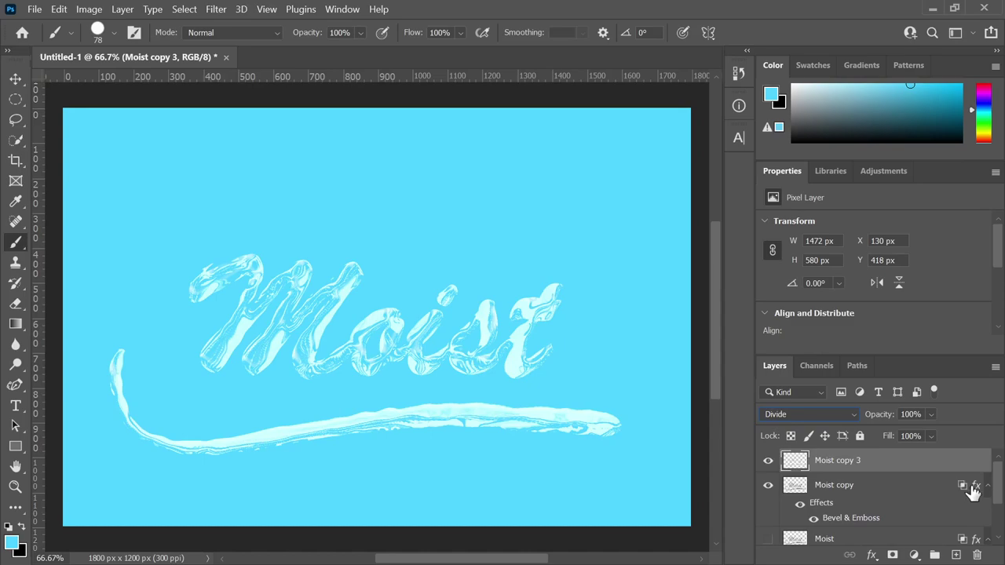
pyautogui.moveTo(996, 493)
pyautogui.mouseDown()
pyautogui.moveTo(998, 509)
pyautogui.moveTo(1001, 493)
pyautogui.mouseUp()
# - Add a new layer filled with a pure black copy of the Moist copy lettering shape
pyautogui.click(840, 488)
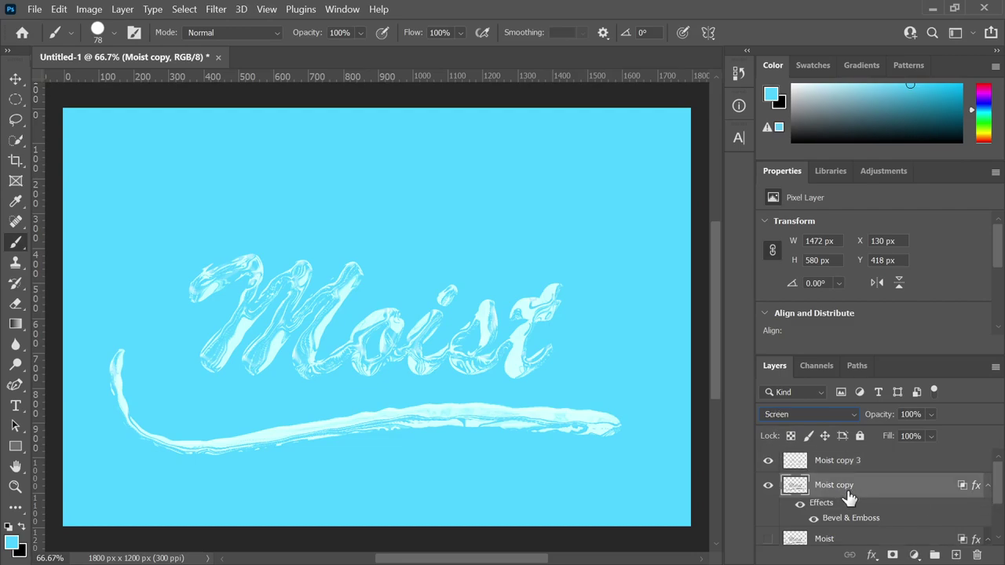
pyautogui.keyDown('ctrl'); pyautogui.click(795, 486); pyautogui.keyUp('ctrl')
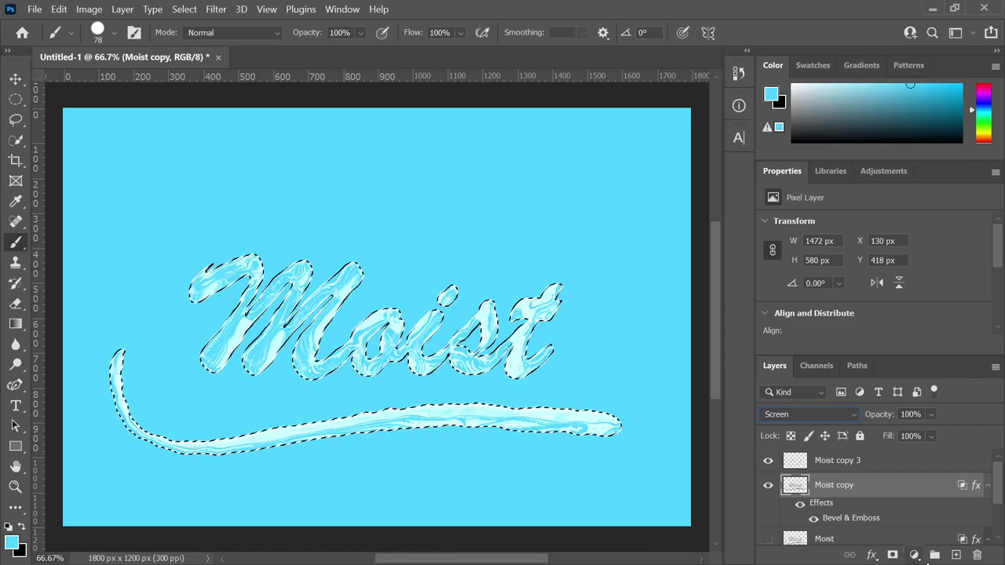
pyautogui.click(957, 555)
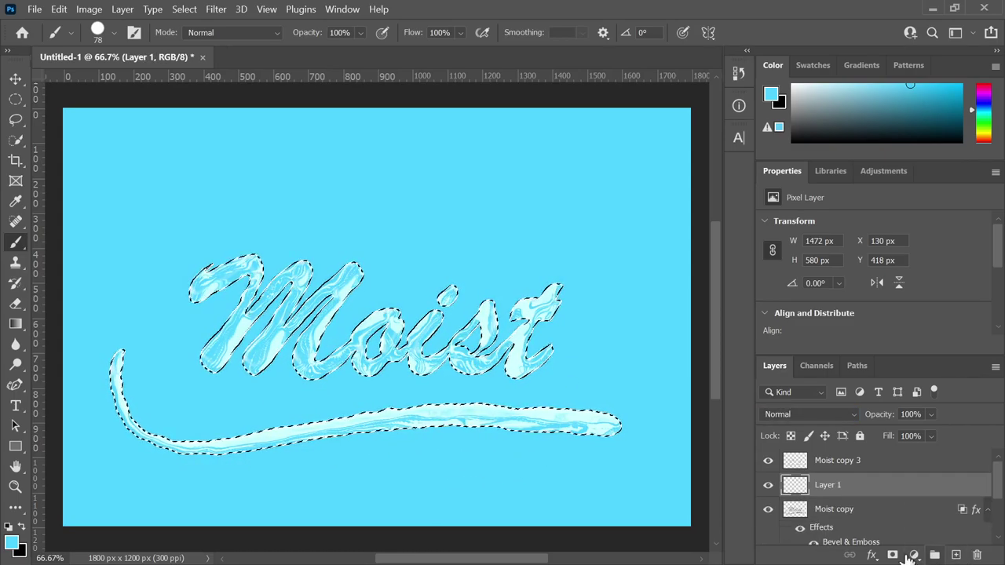
pyautogui.click(793, 134)
pyautogui.click(793, 142)
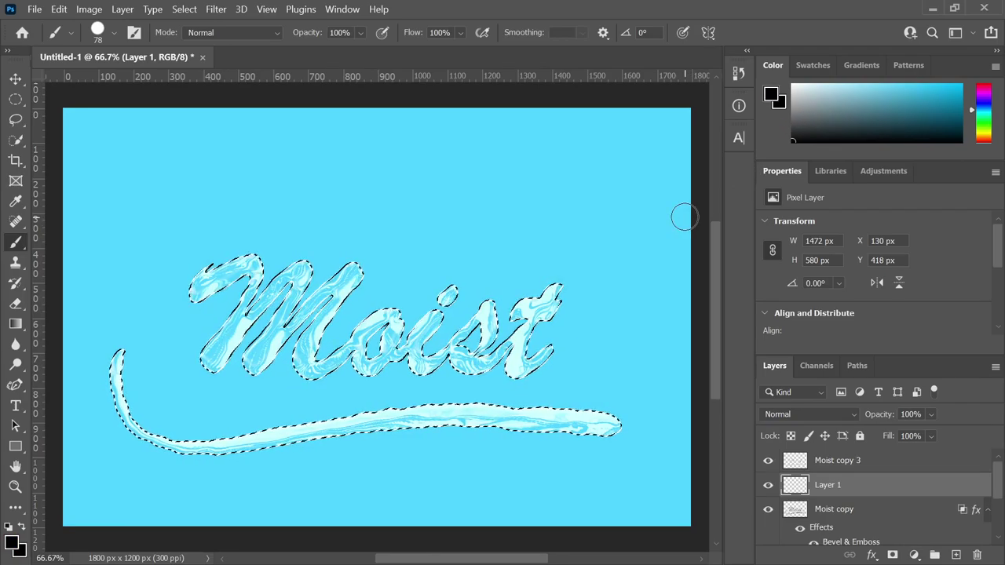
pyautogui.hotkey('alt', 'BackSpace')
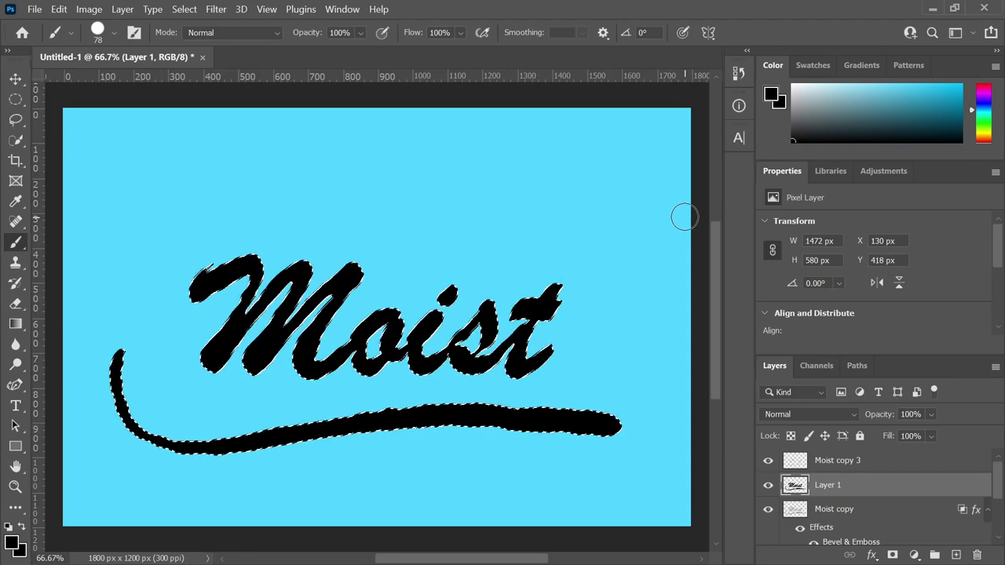
pyautogui.hotkey('ctrl', 'd')
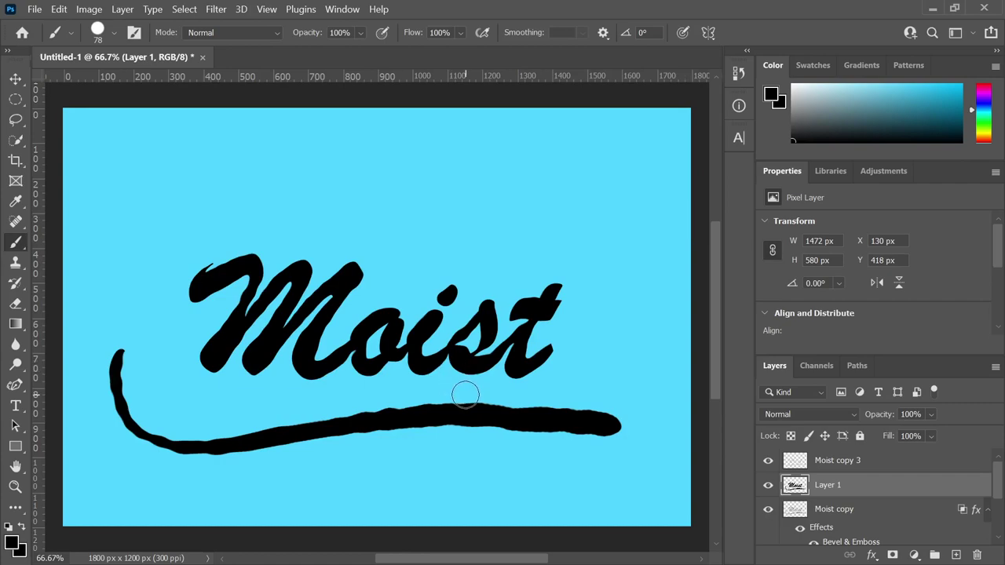
# - Apply a 25-pixel Gaussian Blur to the black silhouette layer
pyautogui.click(217, 11)
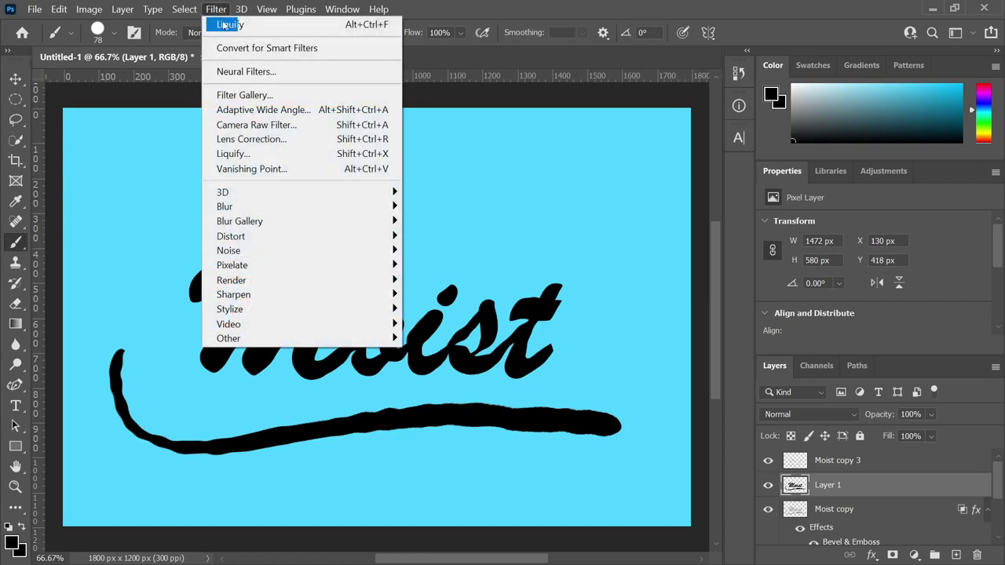
pyautogui.moveTo(309, 227)
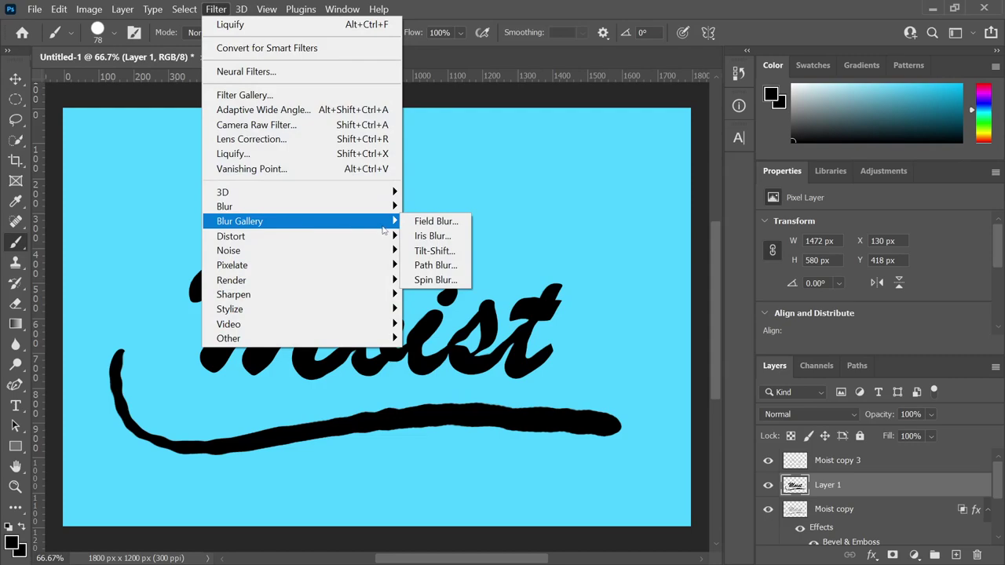
pyautogui.moveTo(367, 207)
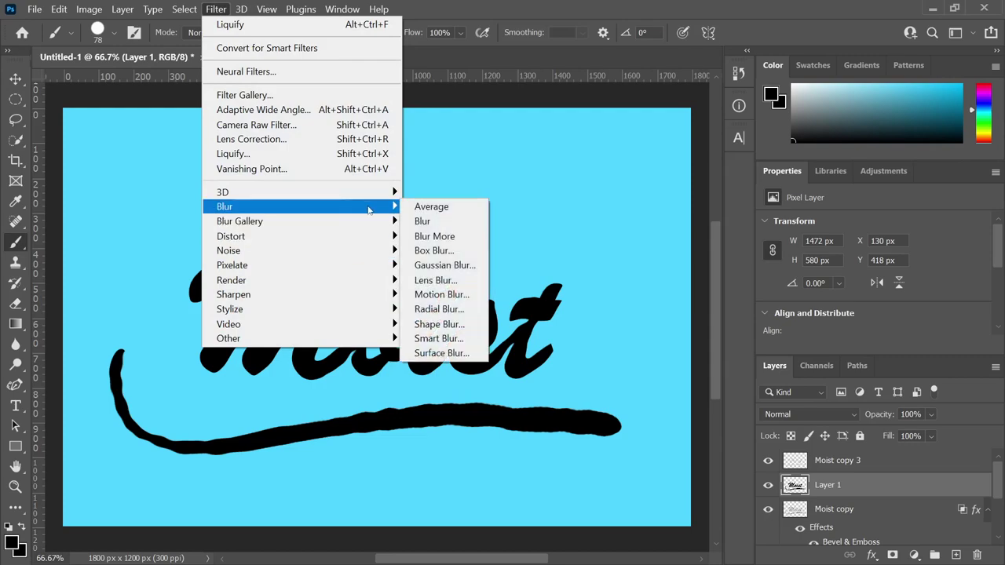
pyautogui.click(469, 267)
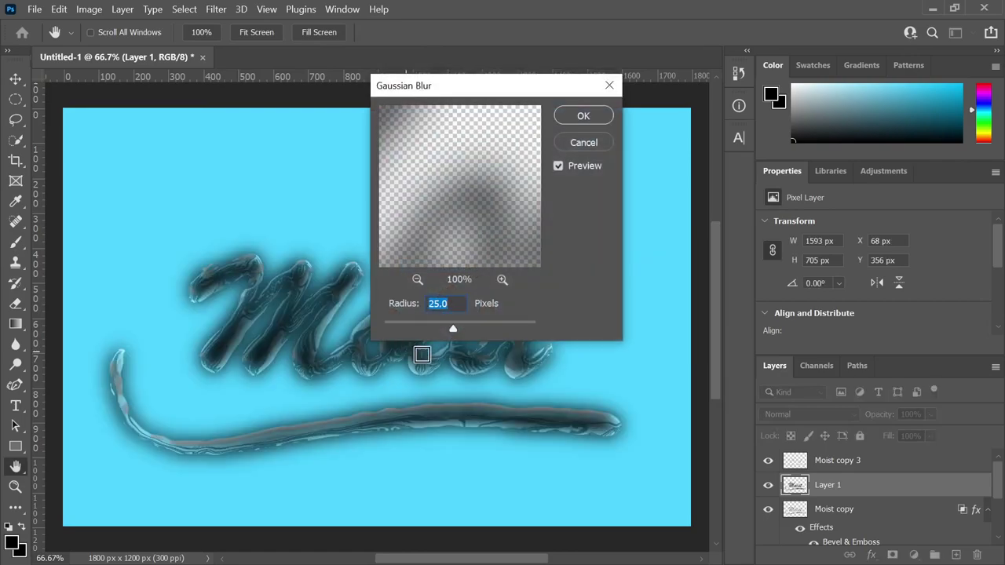
pyautogui.click(586, 117)
pyautogui.press('b')
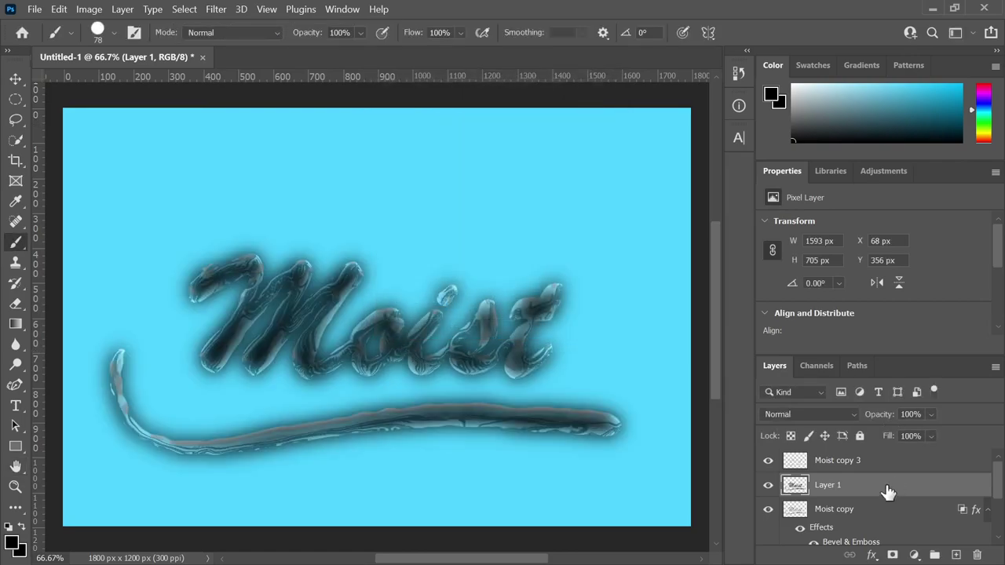
# - Rename Layer 1 to 'shadow' and move it just above the Background
pyautogui.doubleClick(834, 485)
pyautogui.press('Return')
pyautogui.moveTo(859, 489); pyautogui.dragTo(890, 525)
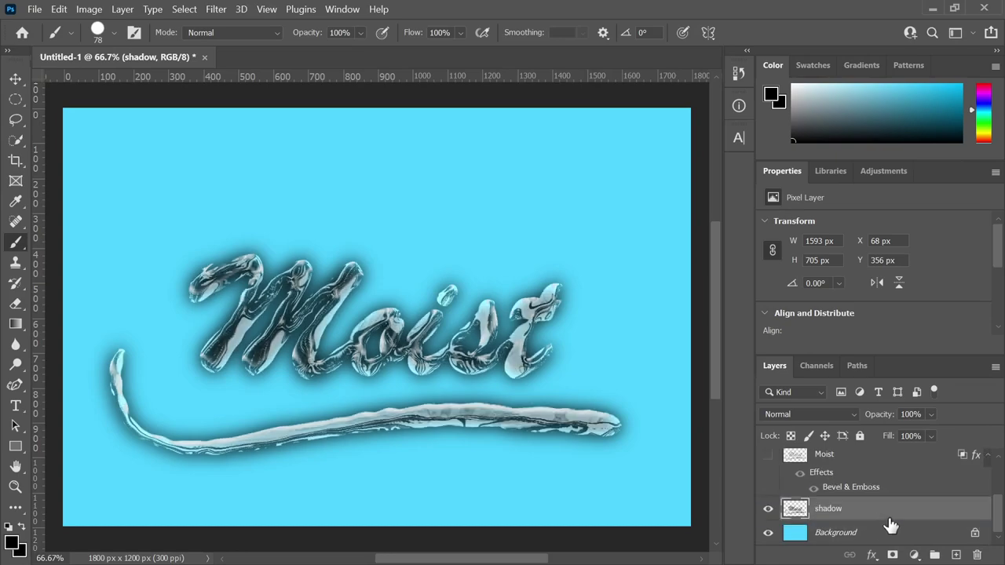
# - Set the shadow layer to Multiply blending at 25% opacity
pyautogui.click(855, 414)
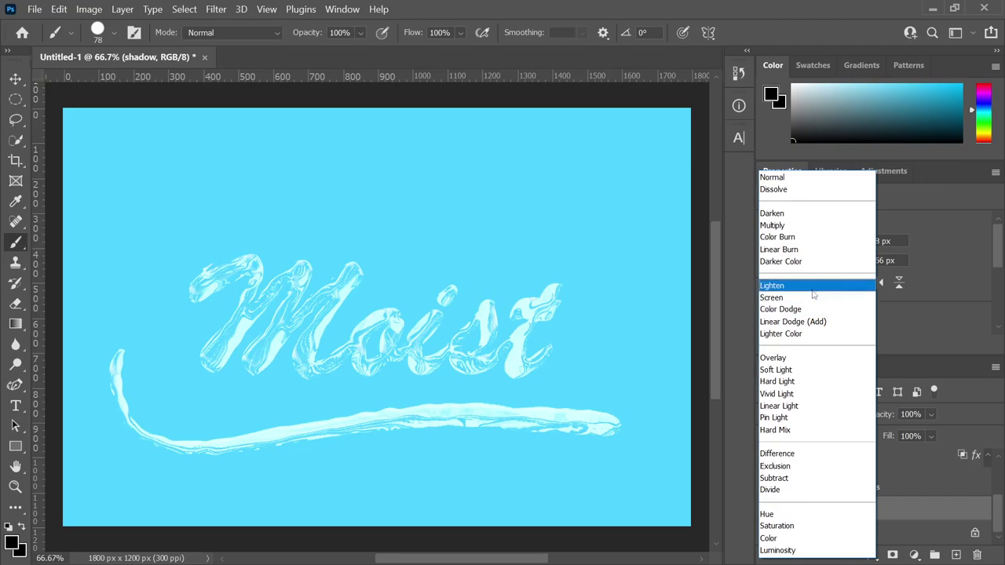
pyautogui.click(818, 227)
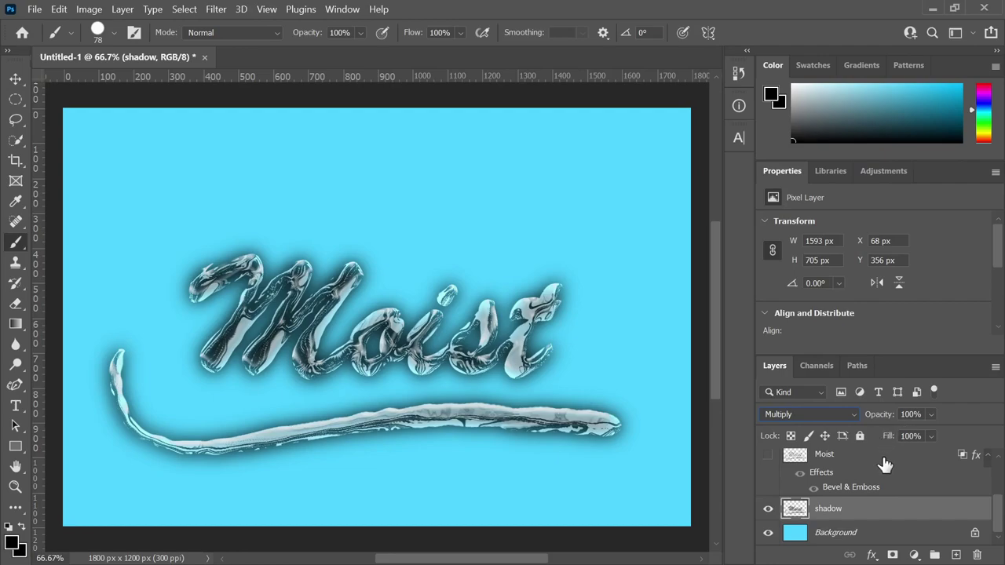
pyautogui.moveTo(882, 420); pyautogui.dragTo(846, 427)
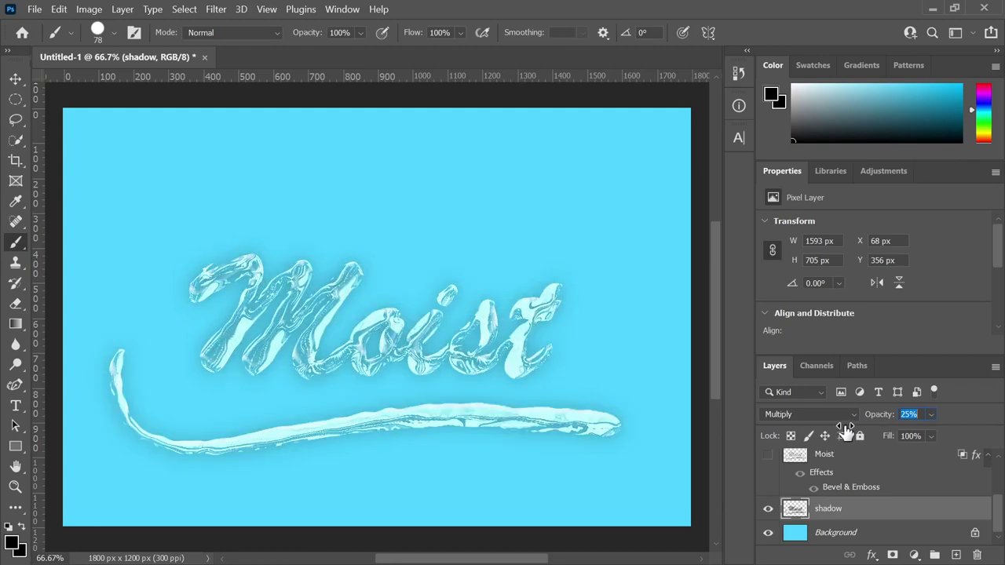
# - Select Moist copy 3 and bring its opacity down to 60%
pyautogui.moveTo(995, 513); pyautogui.dragTo(999, 468)
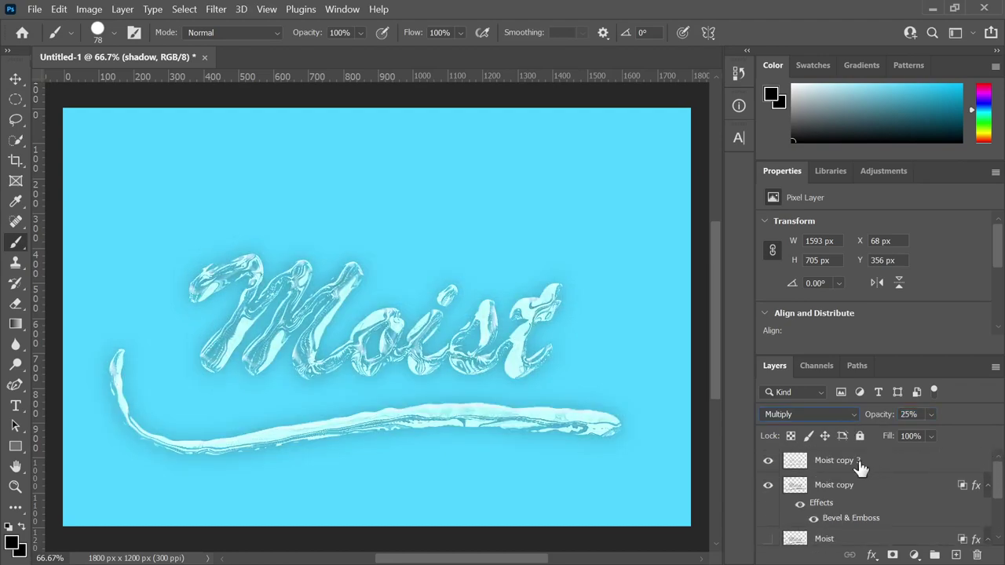
pyautogui.click(830, 472)
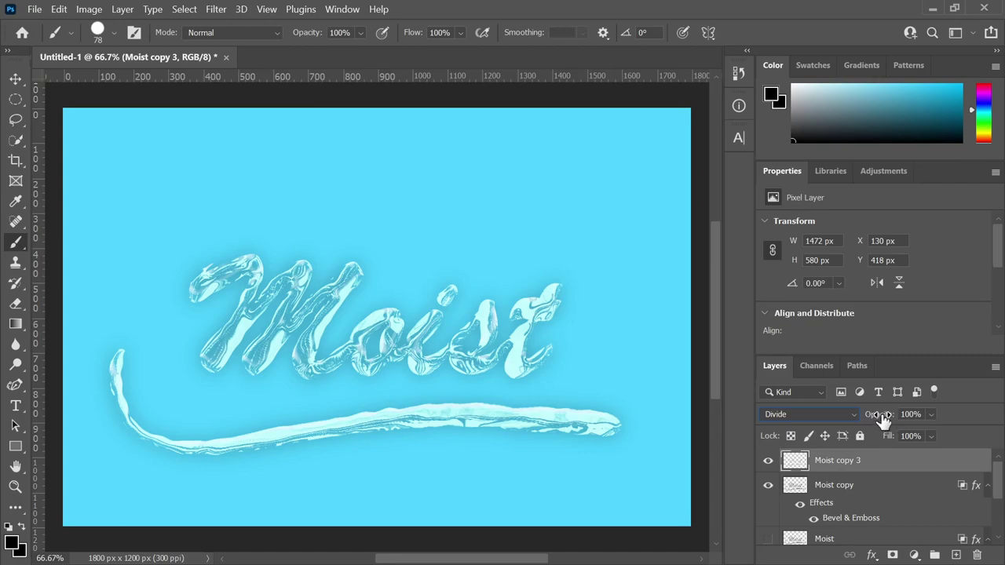
pyautogui.moveTo(886, 420); pyautogui.dragTo(867, 422)
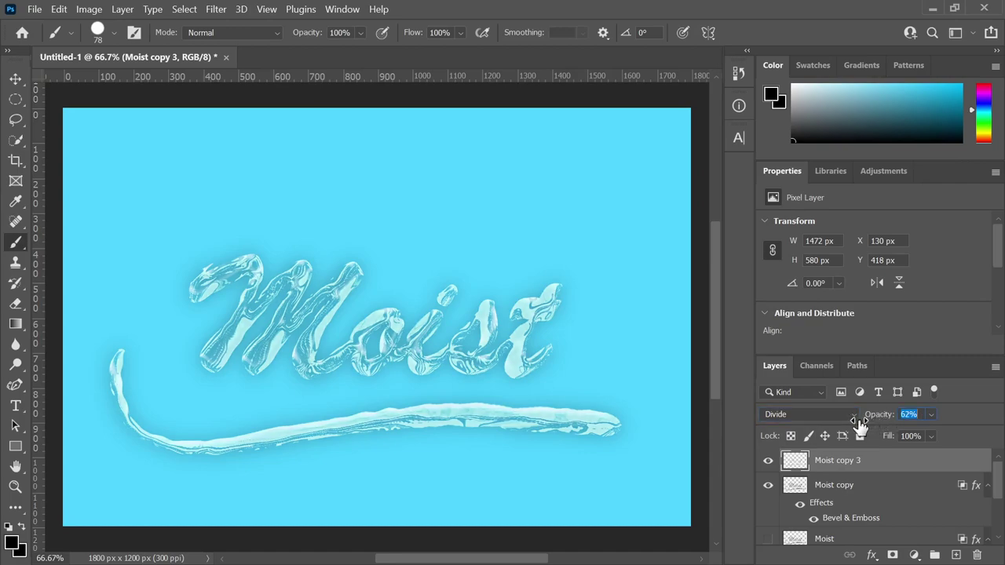
pyautogui.moveTo(858, 422); pyautogui.dragTo(856, 416)
pyautogui.moveTo(997, 485)
pyautogui.mouseDown()
pyautogui.moveTo(1000, 519)
pyautogui.moveTo(1000, 471)
pyautogui.mouseUp()
# - Select the Moist copy layer and brush small water droplets across the light blue background
pyautogui.click(856, 487)
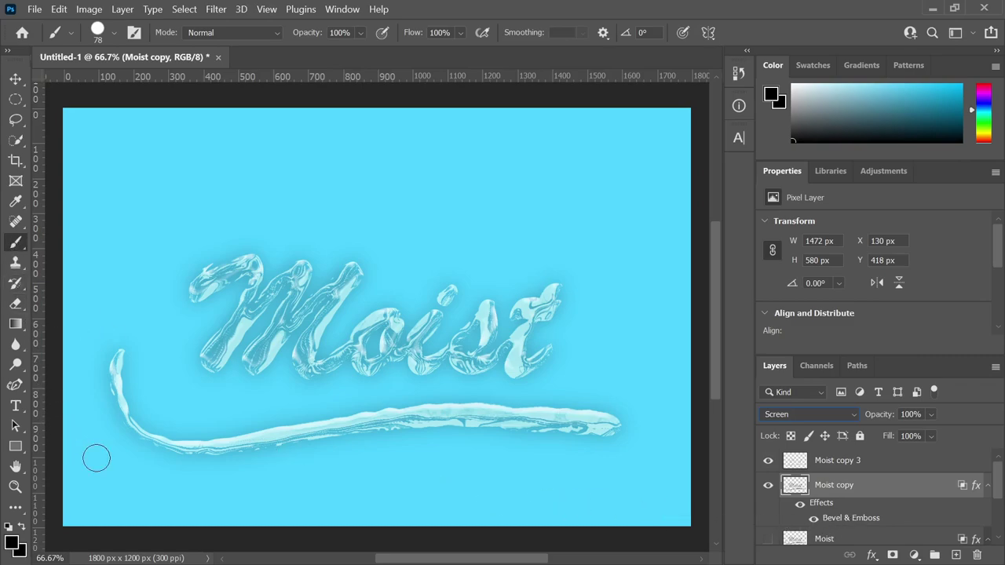
pyautogui.moveTo(635, 253)
pyautogui.mouseDown()
pyautogui.moveTo(654, 405)
pyautogui.moveTo(641, 476)
pyautogui.moveTo(593, 481)
pyautogui.moveTo(585, 491)
pyautogui.moveTo(504, 477)
pyautogui.moveTo(499, 489)
pyautogui.moveTo(434, 484)
pyautogui.moveTo(468, 442)
pyautogui.moveTo(433, 476)
pyautogui.moveTo(371, 502)
pyautogui.moveTo(306, 476)
pyautogui.moveTo(302, 492)
pyautogui.moveTo(227, 499)
pyautogui.moveTo(136, 478)
pyautogui.moveTo(109, 470)
pyautogui.moveTo(98, 453)
pyautogui.moveTo(81, 324)
pyautogui.moveTo(90, 309)
pyautogui.moveTo(136, 301)
pyautogui.moveTo(167, 354)
pyautogui.moveTo(162, 321)
pyautogui.moveTo(146, 264)
pyautogui.moveTo(84, 222)
pyautogui.moveTo(149, 184)
pyautogui.moveTo(201, 211)
pyautogui.moveTo(111, 182)
pyautogui.moveTo(171, 139)
pyautogui.moveTo(288, 238)
pyautogui.moveTo(319, 228)
pyautogui.moveTo(590, 242)
pyautogui.moveTo(584, 285)
pyautogui.moveTo(601, 366)
pyautogui.moveTo(619, 378)
pyautogui.moveTo(663, 333)
pyautogui.moveTo(643, 198)
pyautogui.moveTo(595, 207)
pyautogui.moveTo(533, 174)
pyautogui.moveTo(452, 176)
pyautogui.moveTo(439, 152)
pyautogui.moveTo(495, 132)
pyautogui.moveTo(641, 130)
pyautogui.moveTo(666, 165)
pyautogui.moveTo(673, 457)
pyautogui.moveTo(643, 502)
pyautogui.moveTo(426, 509)
pyautogui.moveTo(241, 399)
pyautogui.mouseUp()
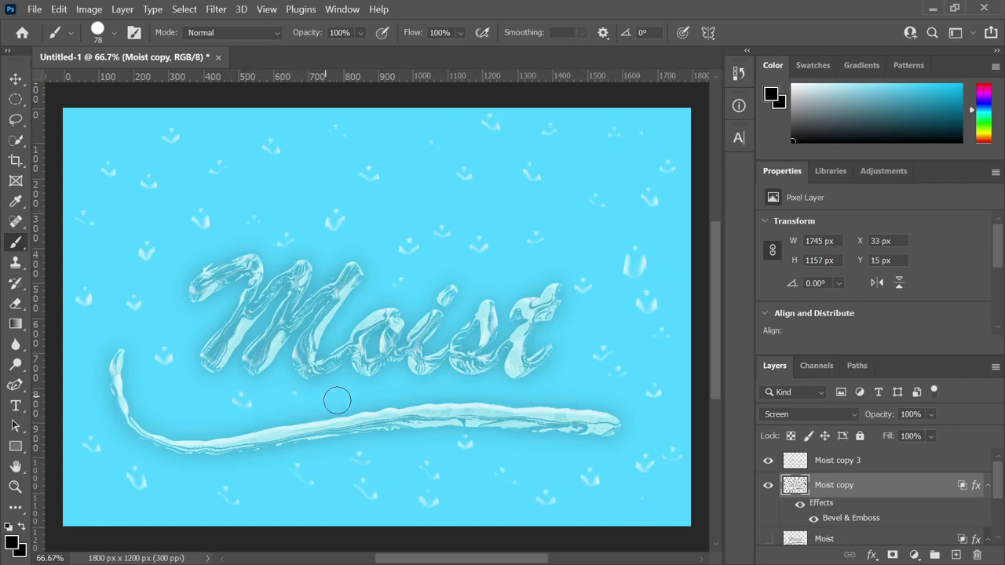